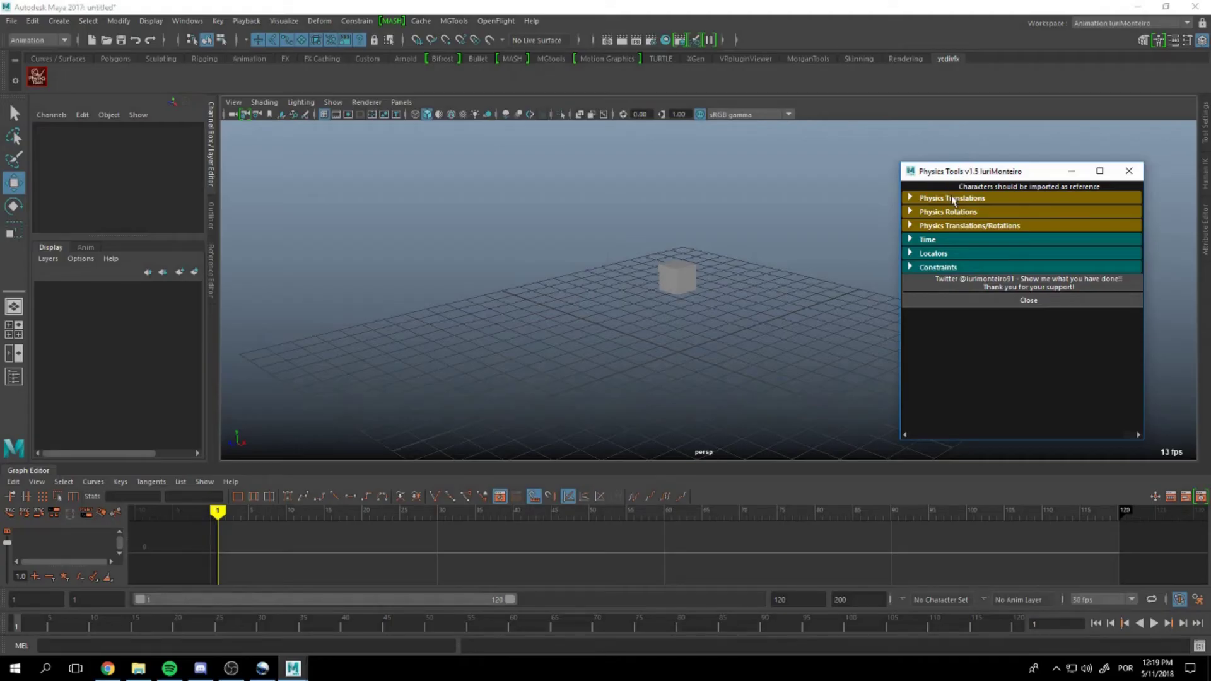
# Expand the Physics Translations Basic section in Physics Tools, leaving the Multiple Objects section collapsed.
pyautogui.click(953, 200)
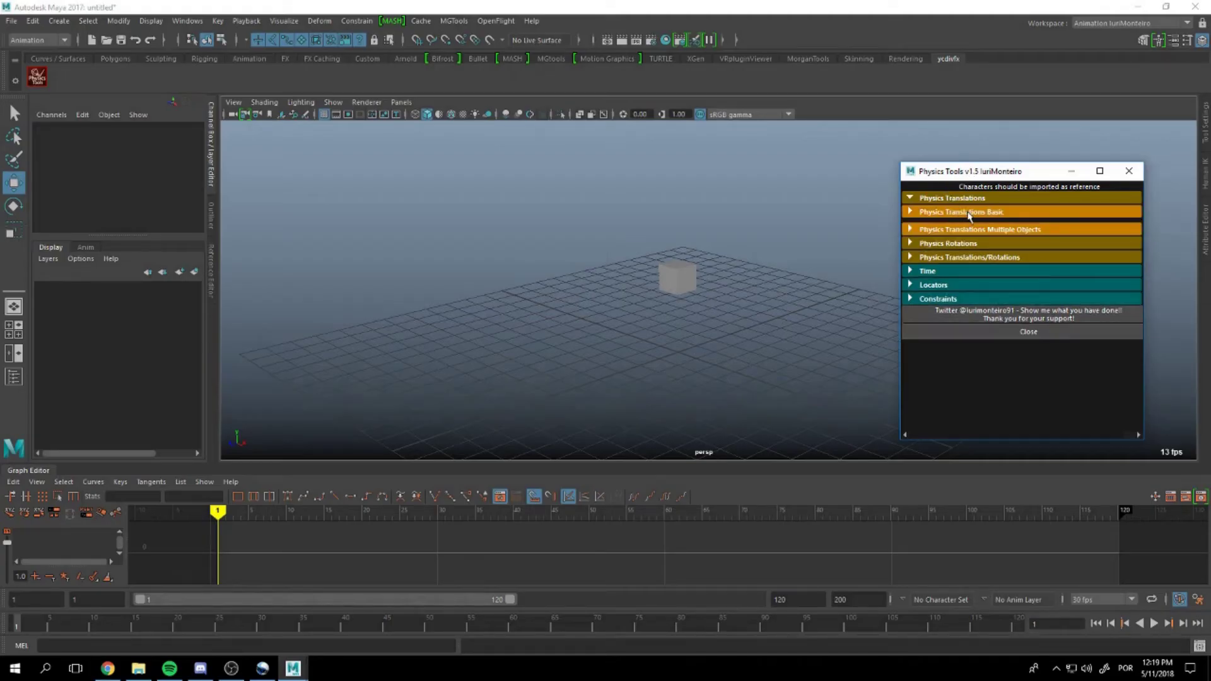
pyautogui.click(969, 213)
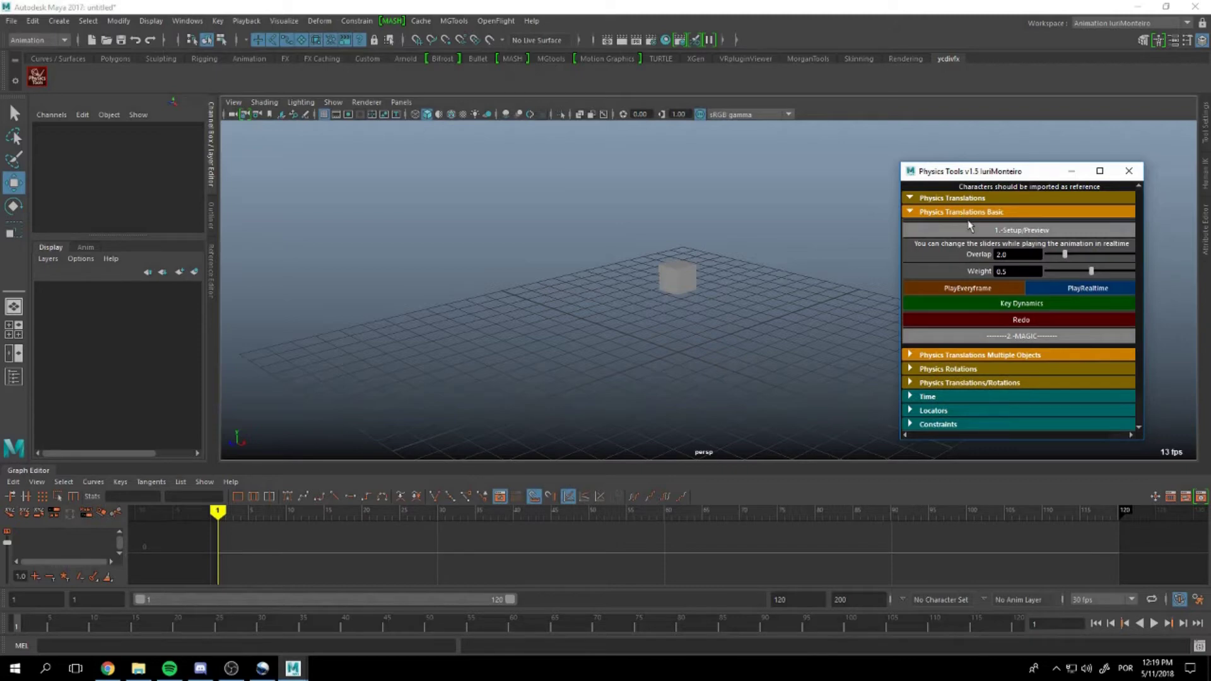
pyautogui.click(995, 357)
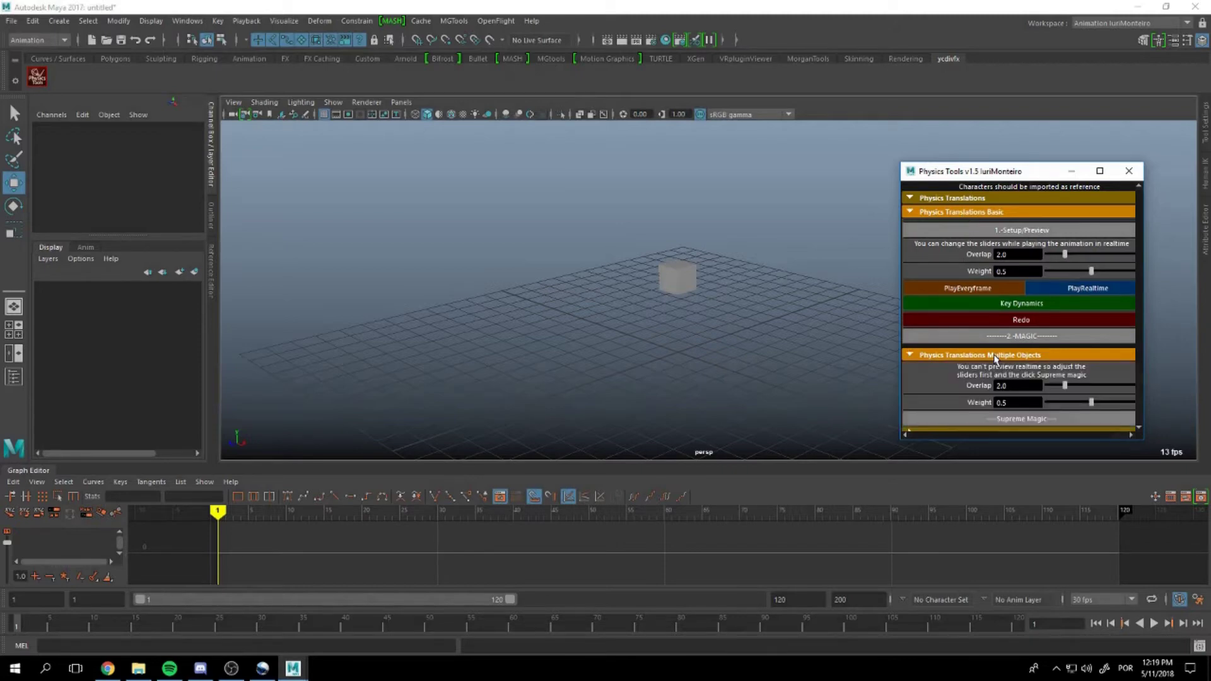
pyautogui.click(995, 357)
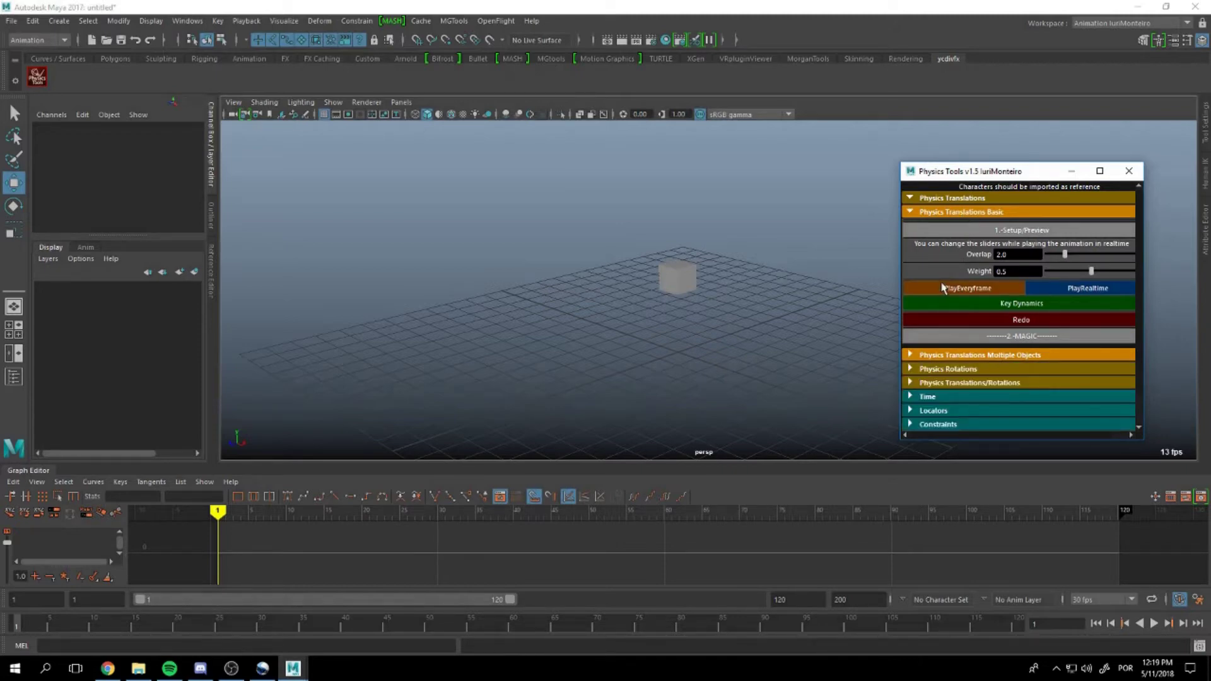
# Key the cube's starting position at frame 1 and move it along Z to about 6.13 at frame 10.
pyautogui.click(685, 281)
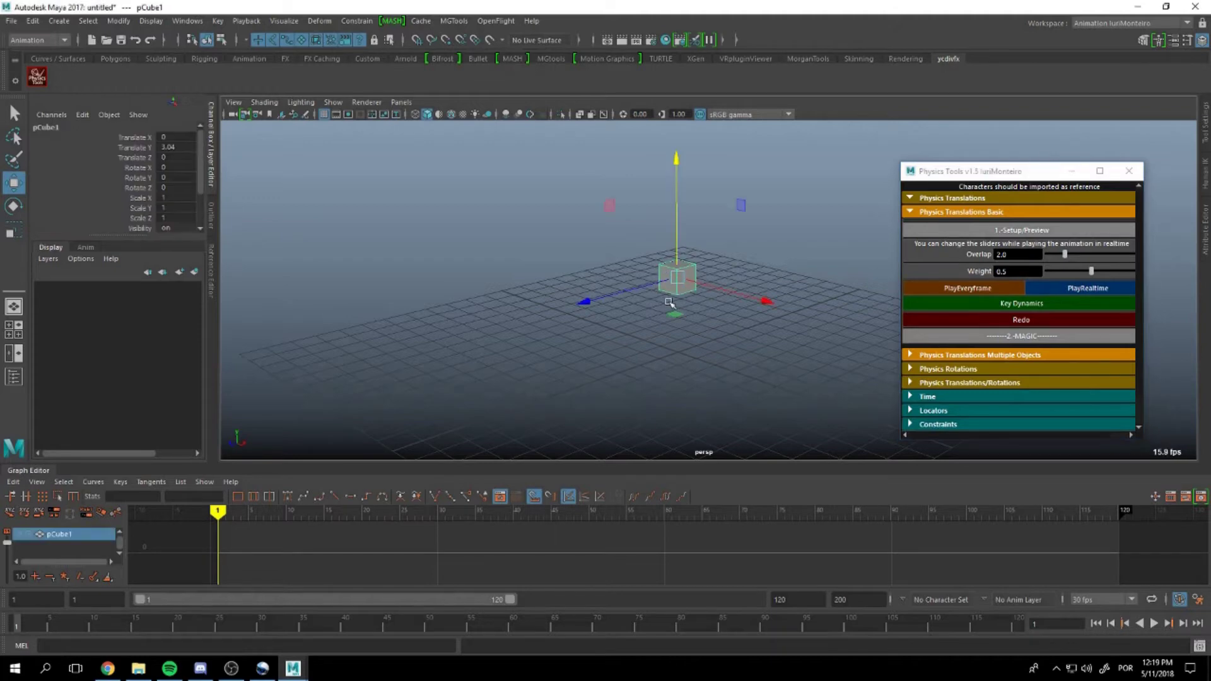
pyautogui.keyDown('alt'); pyautogui.moveTo(669, 302); pyautogui.dragTo(683, 313, button='middle'); pyautogui.keyUp('alt')
pyautogui.press('s')
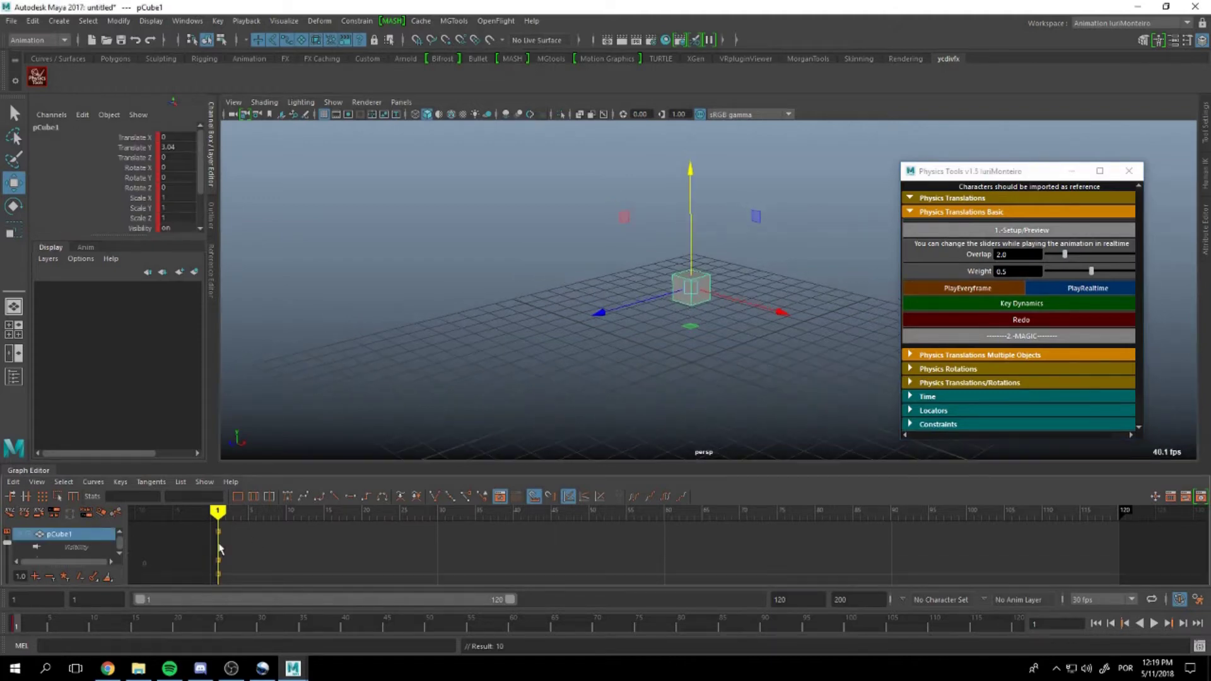
pyautogui.click(93, 628)
pyautogui.moveTo(608, 311); pyautogui.dragTo(593, 350)
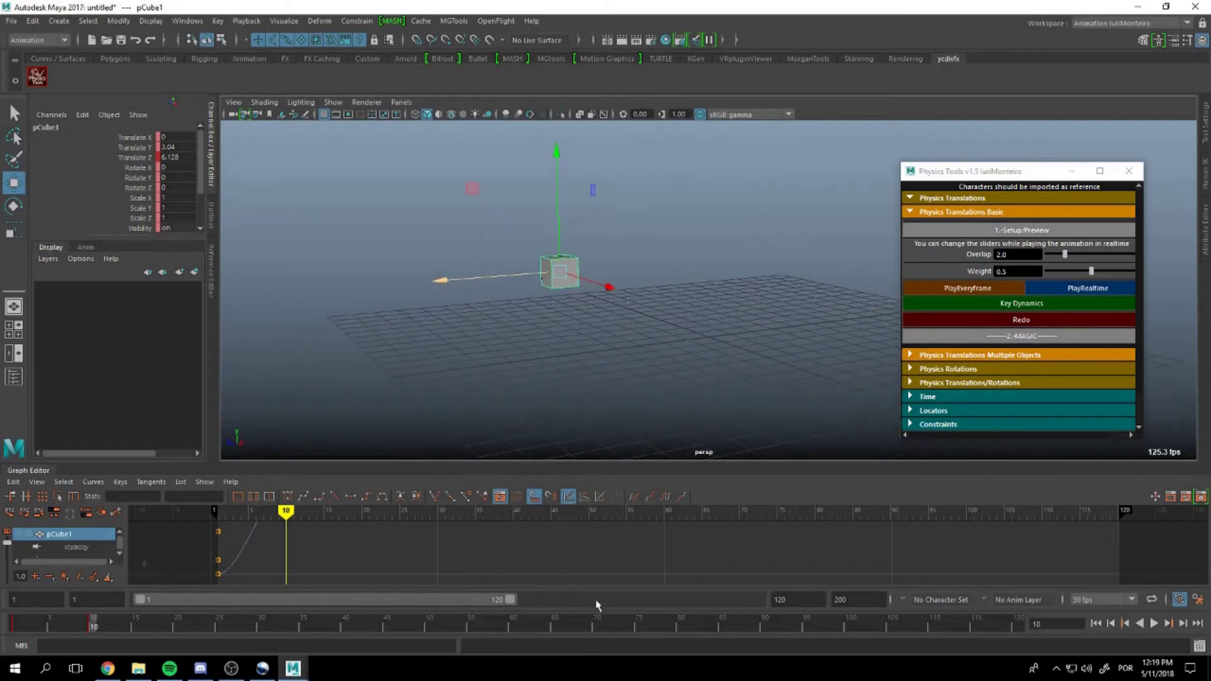
# Set the playback range to end at frame 60, play back the cube's animation and return to frame 1.
pyautogui.write('60')
pyautogui.press('Return')
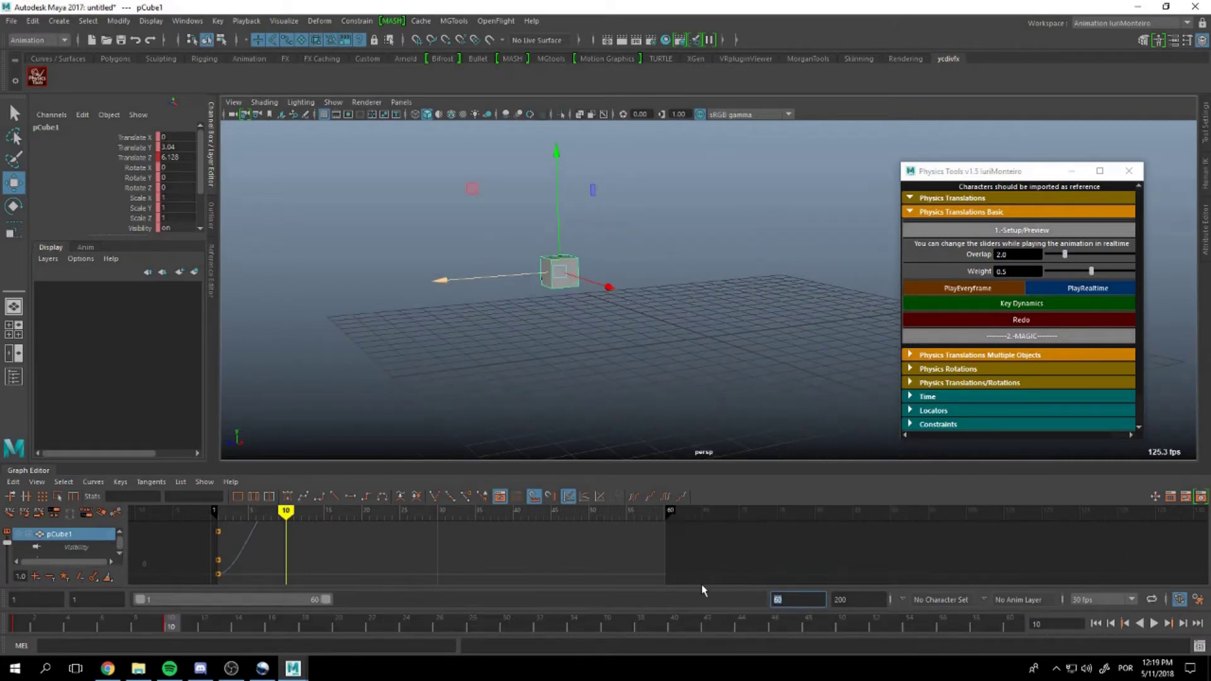
pyautogui.hotkey('alt', 'shift', 'v')
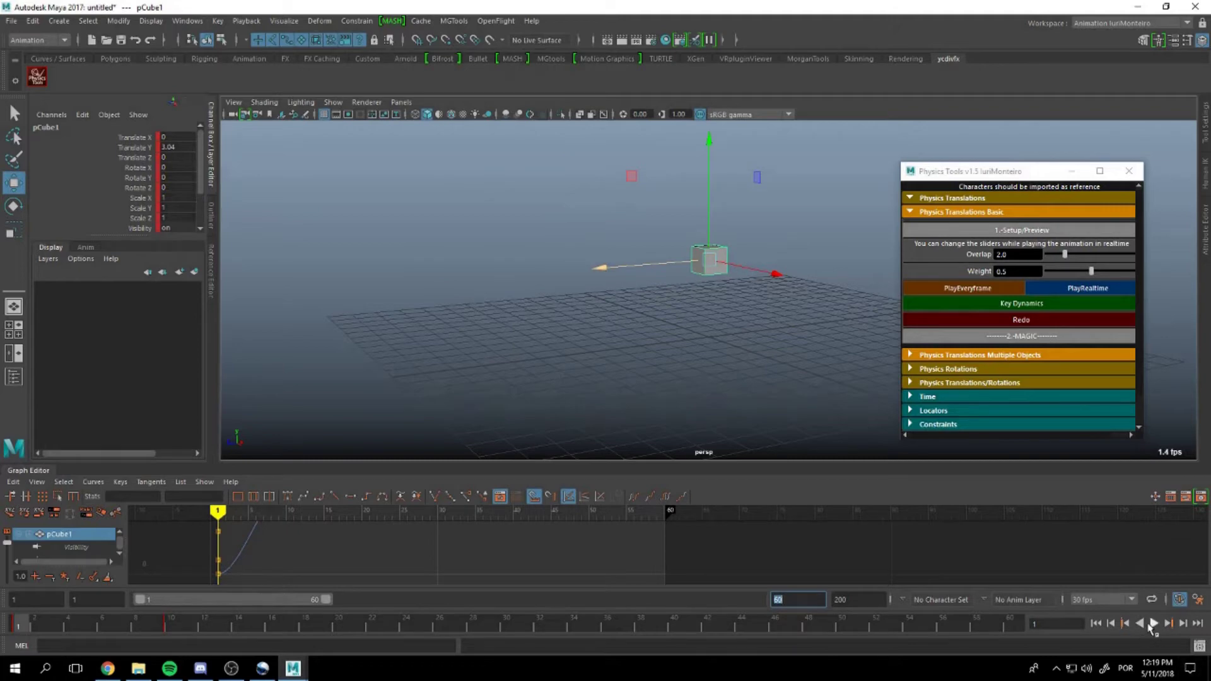
pyautogui.click(1153, 623)
pyautogui.click(1168, 623)
pyautogui.click(1156, 624)
pyautogui.click(1155, 624)
pyautogui.click(1096, 624)
# Run Setup/Preview from the basic physics translations on the cube and play the simulation.
pyautogui.keyDown('alt'); pyautogui.moveTo(732, 286); pyautogui.dragTo(769, 311); pyautogui.keyUp('alt')
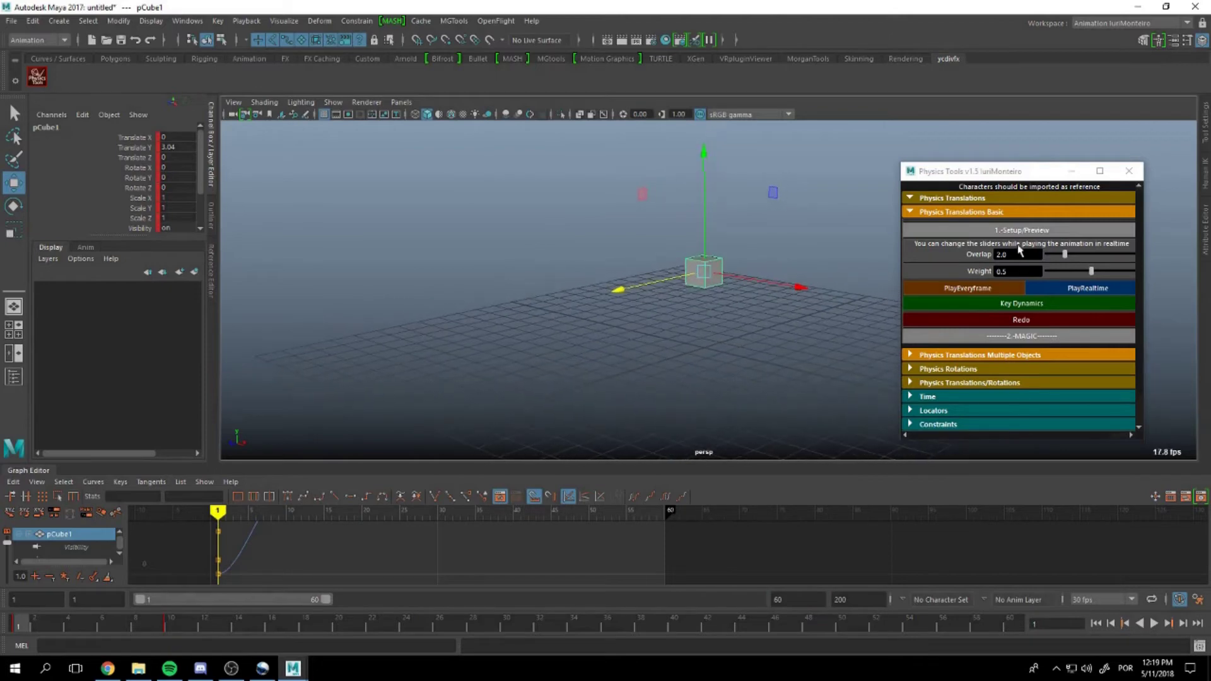
pyautogui.click(1021, 231)
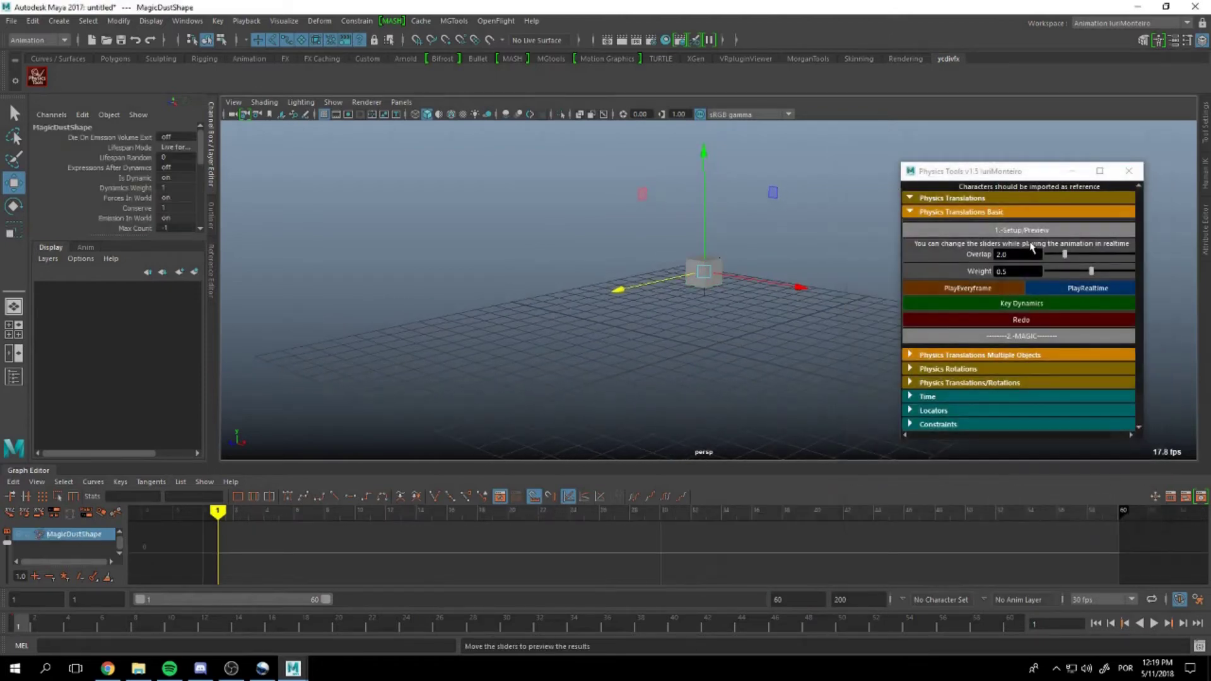
pyautogui.click(1153, 623)
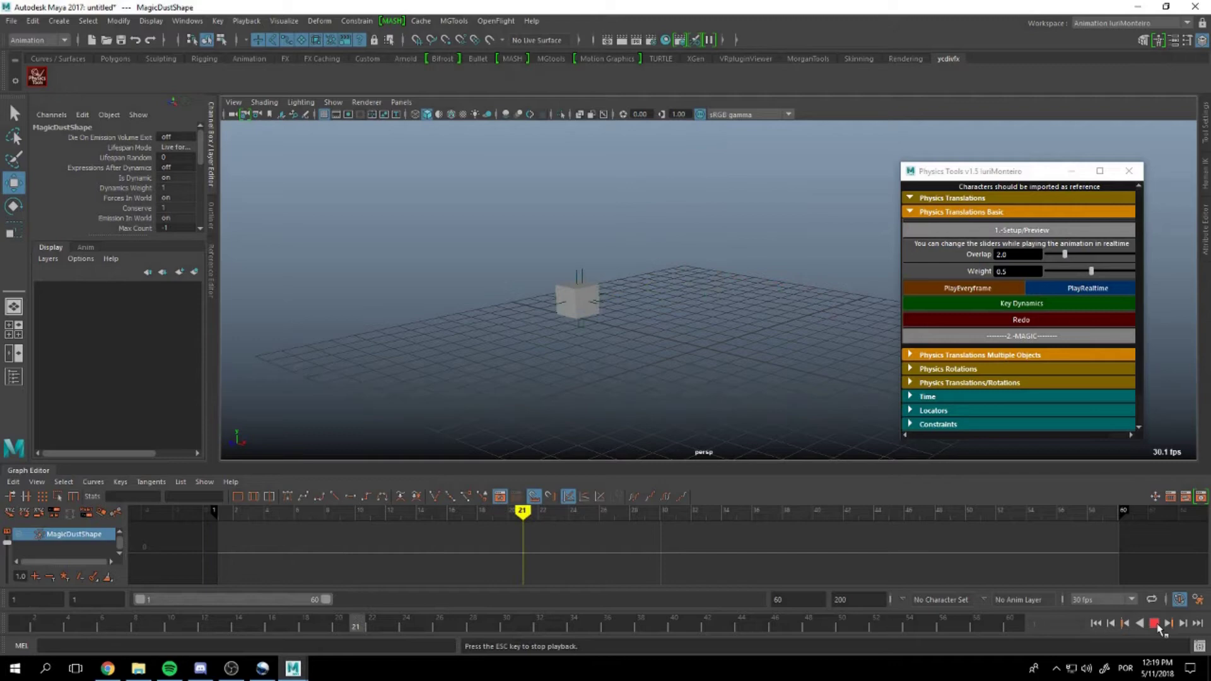
pyautogui.keyDown('alt'); pyautogui.moveTo(718, 341); pyautogui.dragTo(668, 292); pyautogui.keyUp('alt')
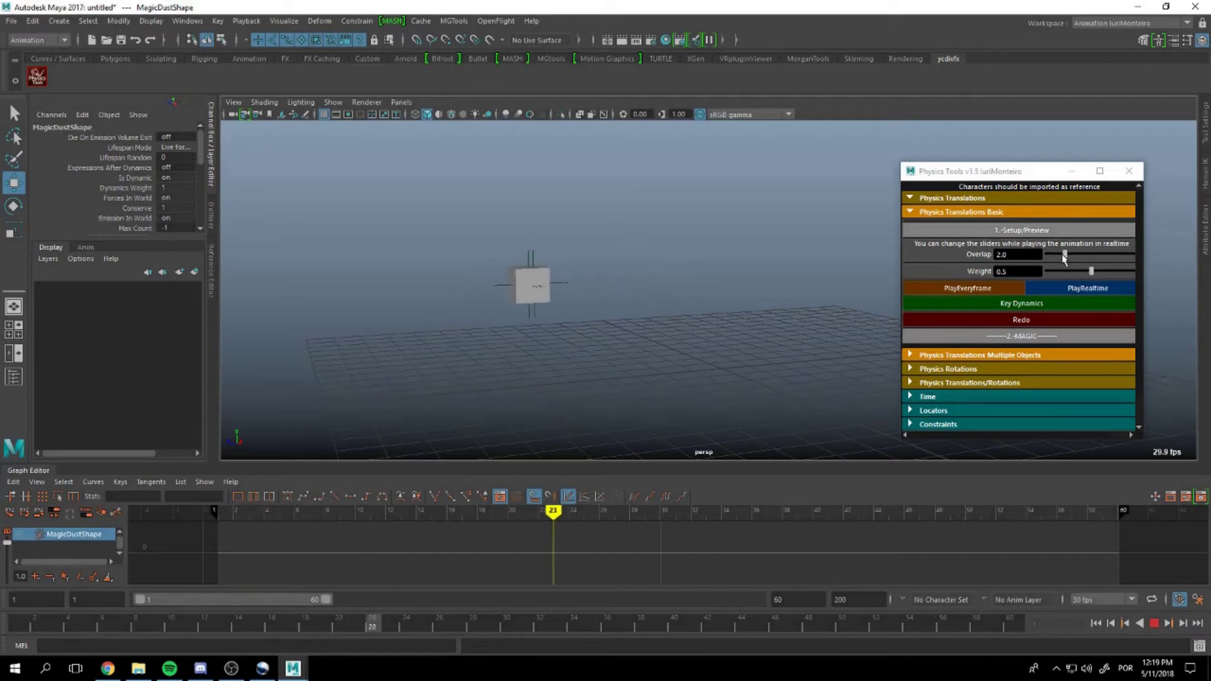
# Try Overlap at 5.2 and 2.2 and raise Weight slightly during playback, then stop at the first frame.
pyautogui.moveTo(1065, 255); pyautogui.dragTo(1093, 259)
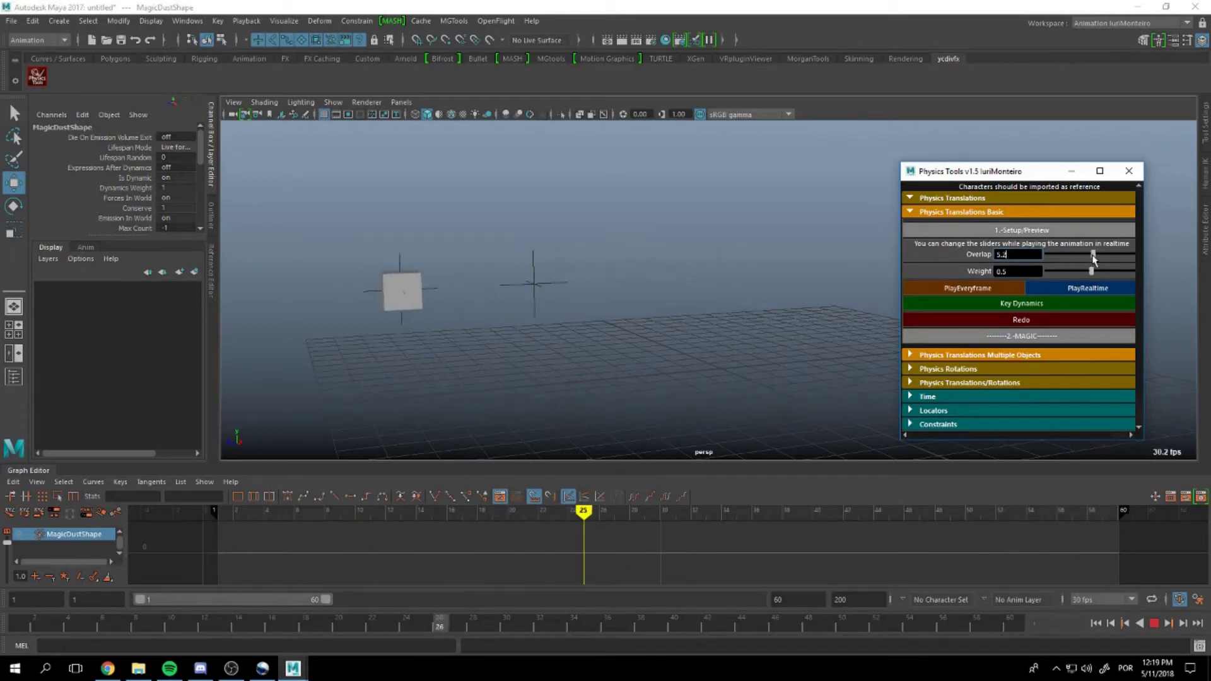
pyautogui.click(1090, 258)
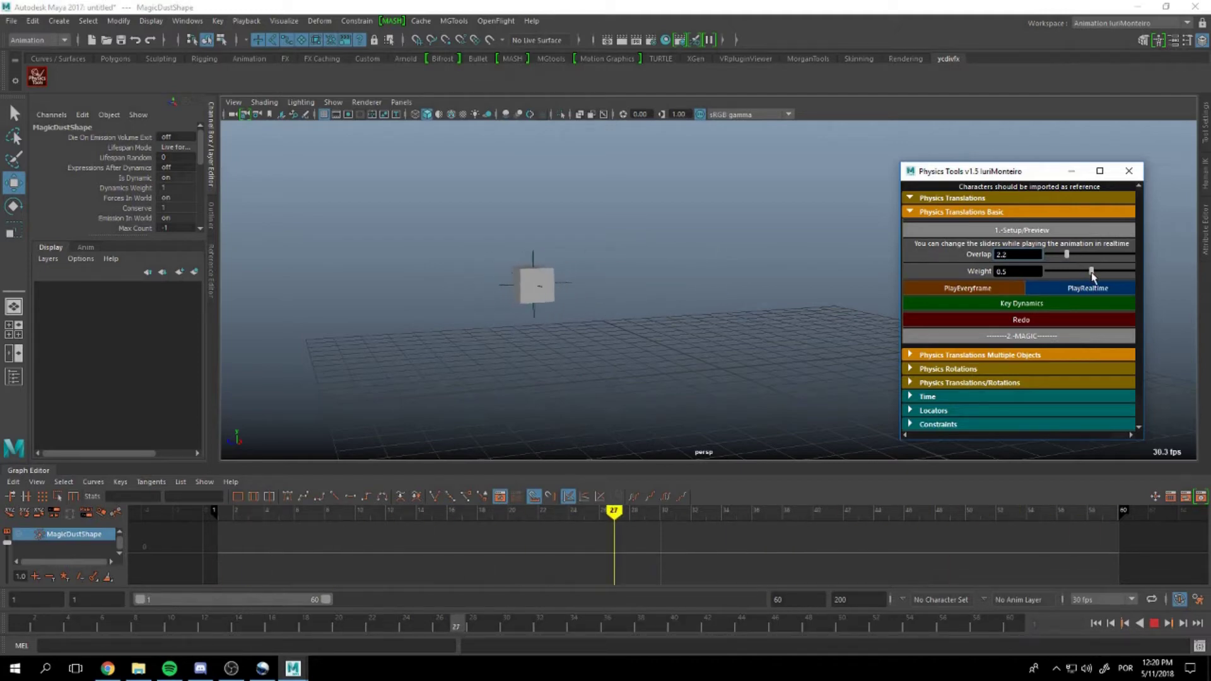
pyautogui.moveTo(1092, 273)
pyautogui.mouseDown()
pyautogui.moveTo(1117, 273)
pyautogui.moveTo(1077, 273)
pyautogui.moveTo(1096, 273)
pyautogui.mouseUp()
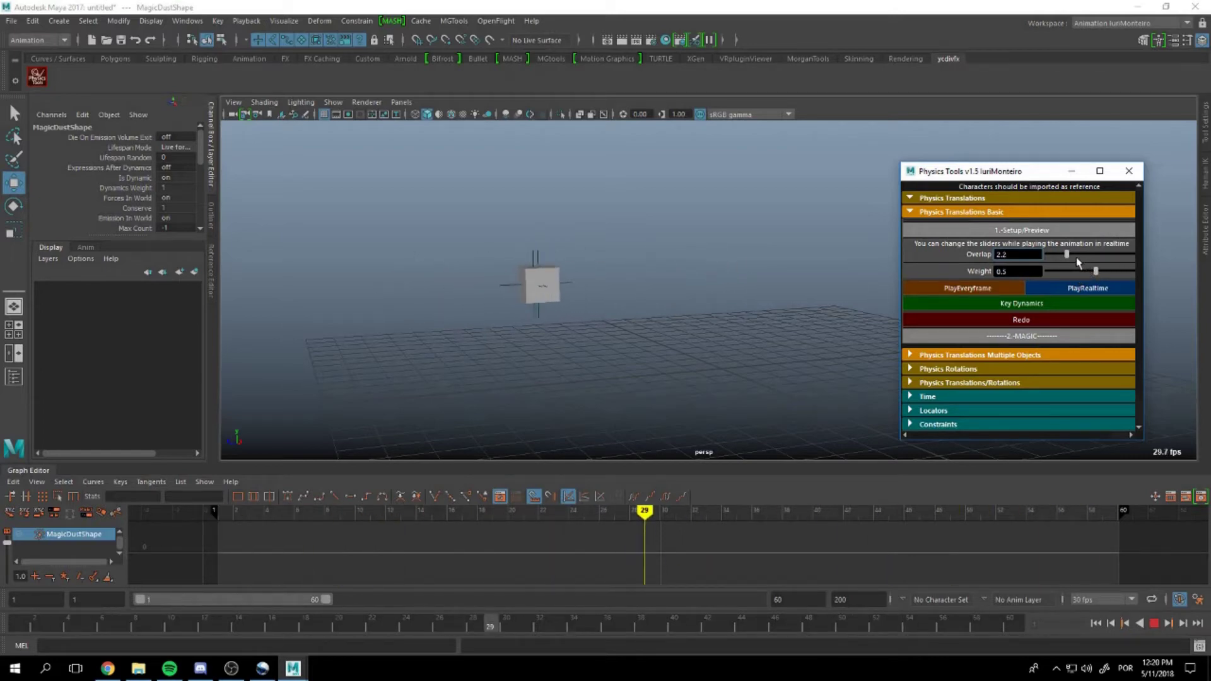
pyautogui.click(1154, 625)
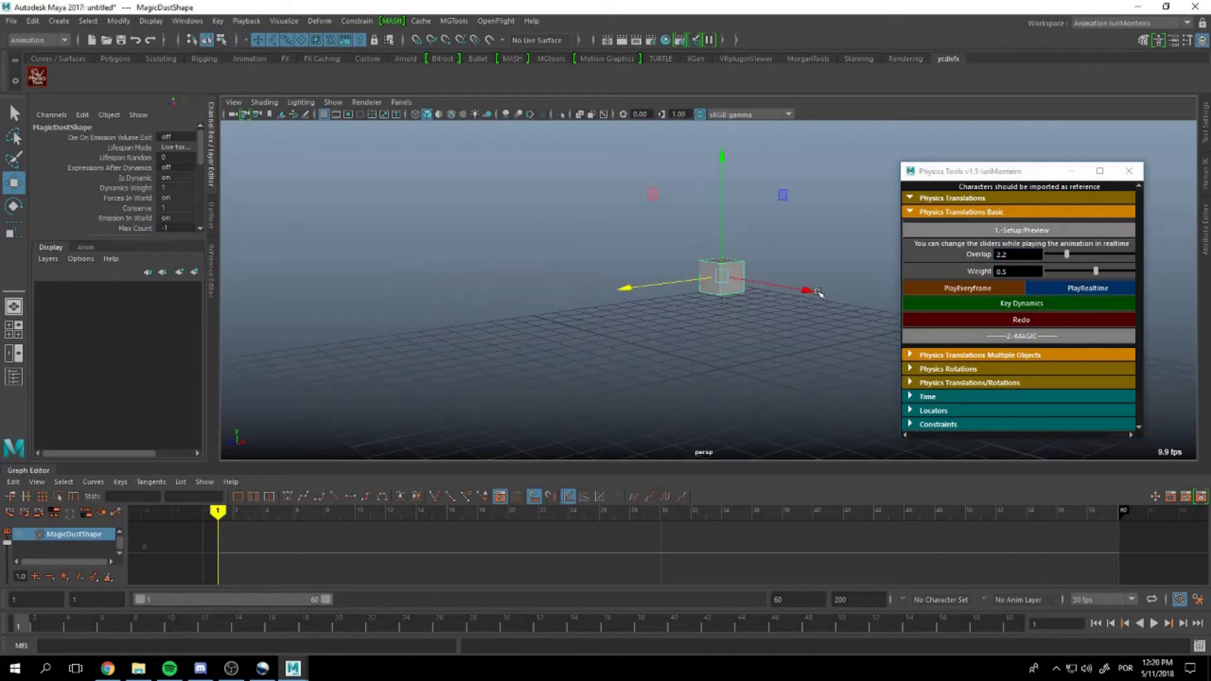
# Preview the simulation in the every-frame playback mode, switch to realtime playback and return to frame 1.
pyautogui.click(955, 289)
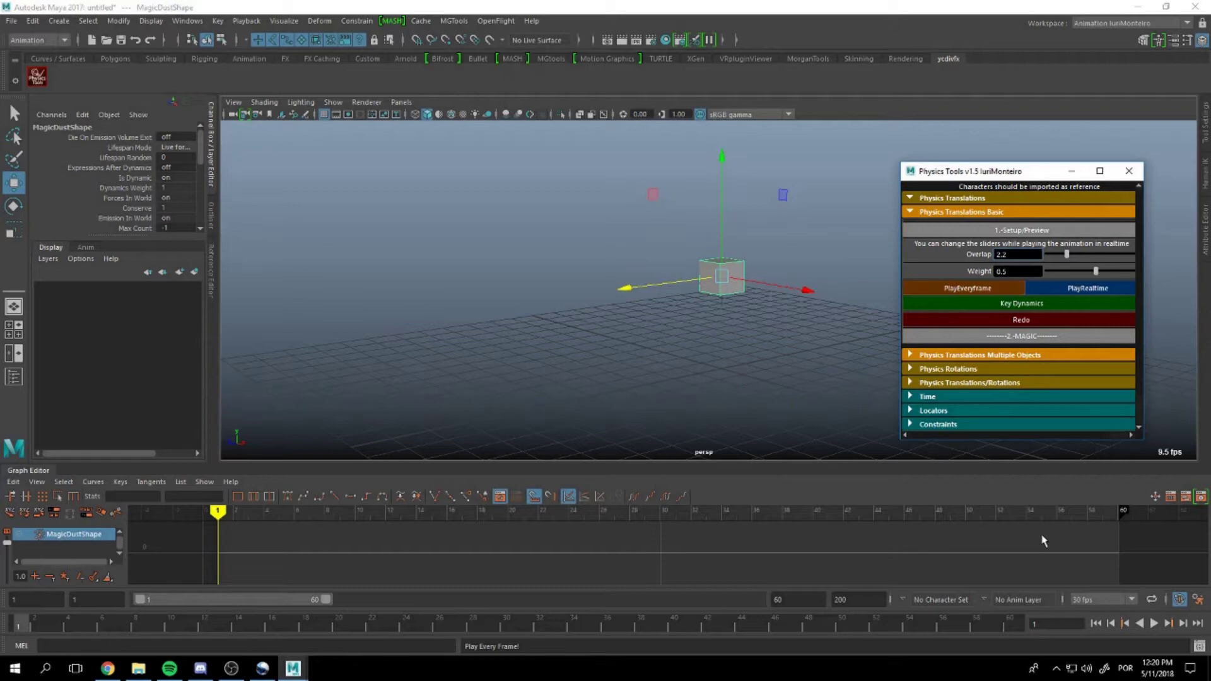
pyautogui.click(1153, 623)
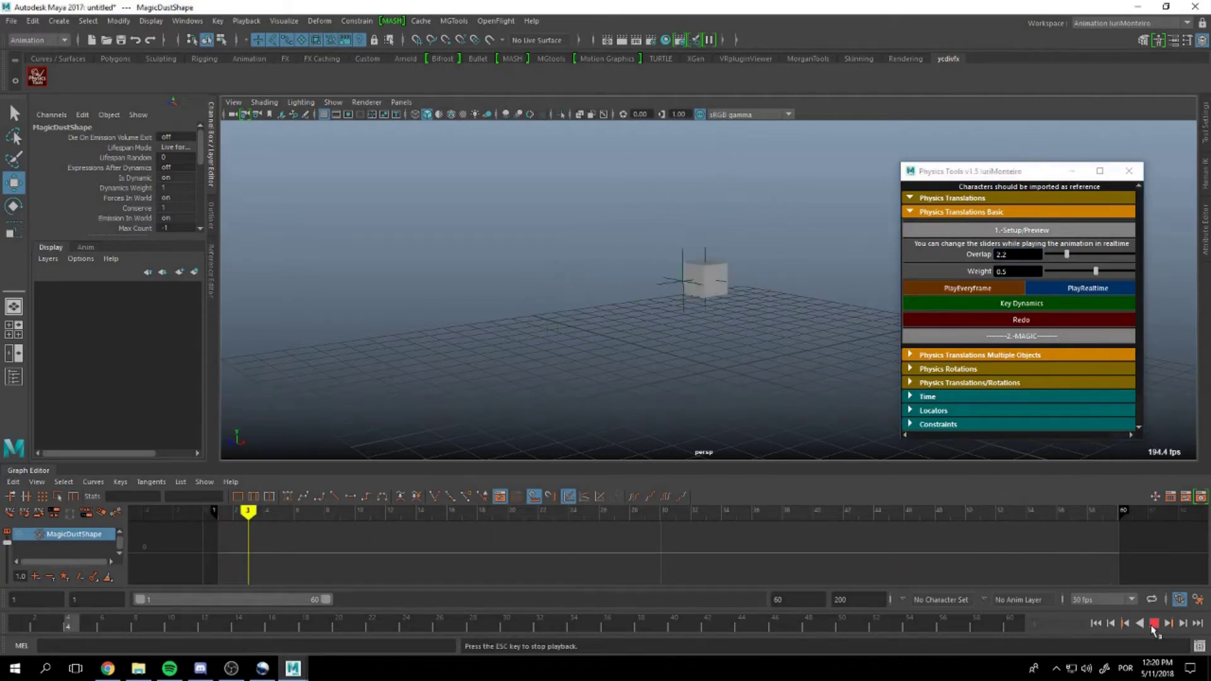
pyautogui.click(1059, 289)
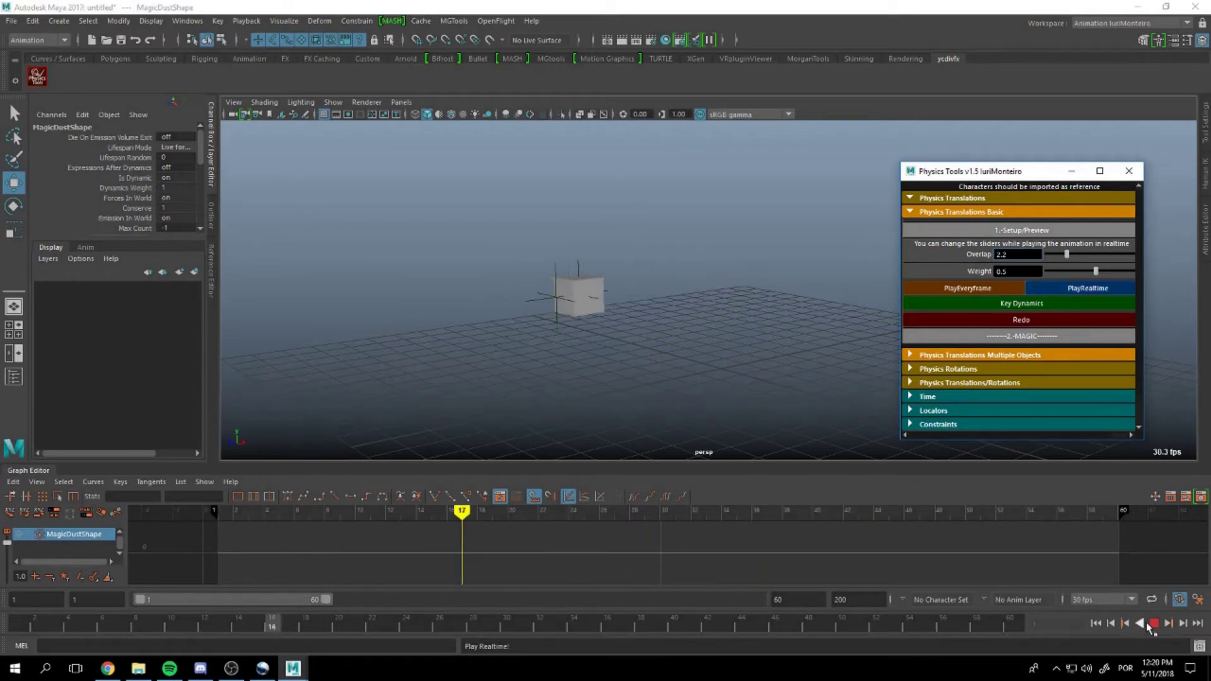
pyautogui.click(1153, 624)
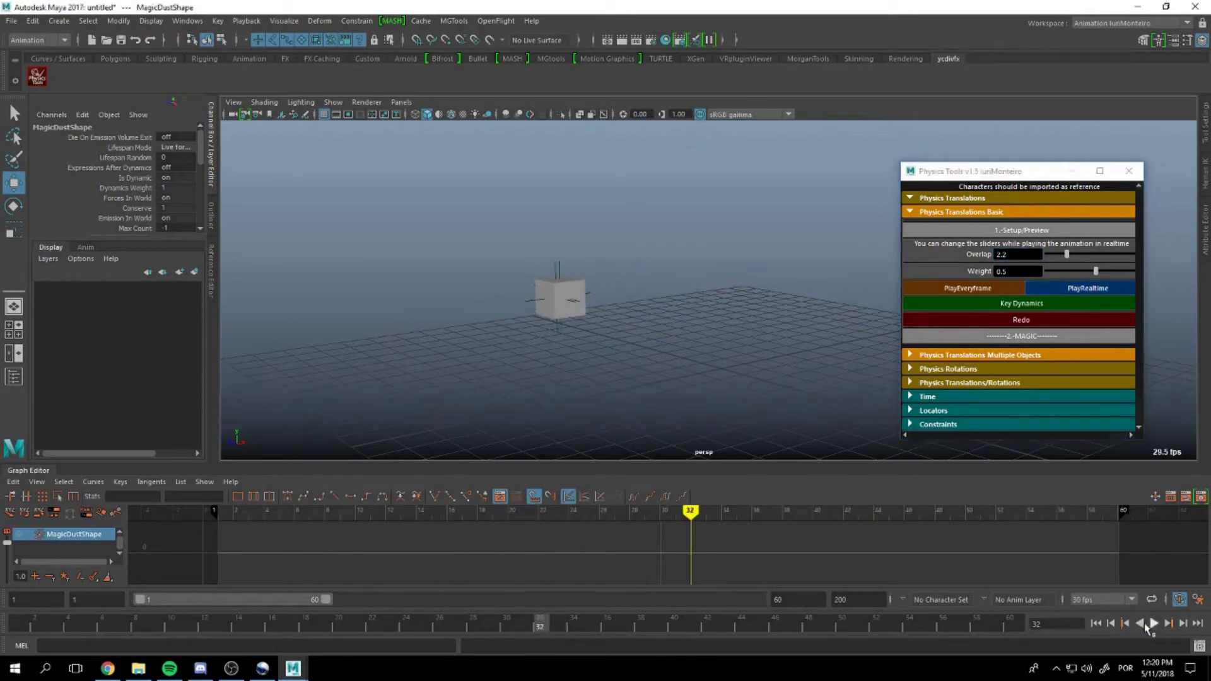
pyautogui.click(1097, 624)
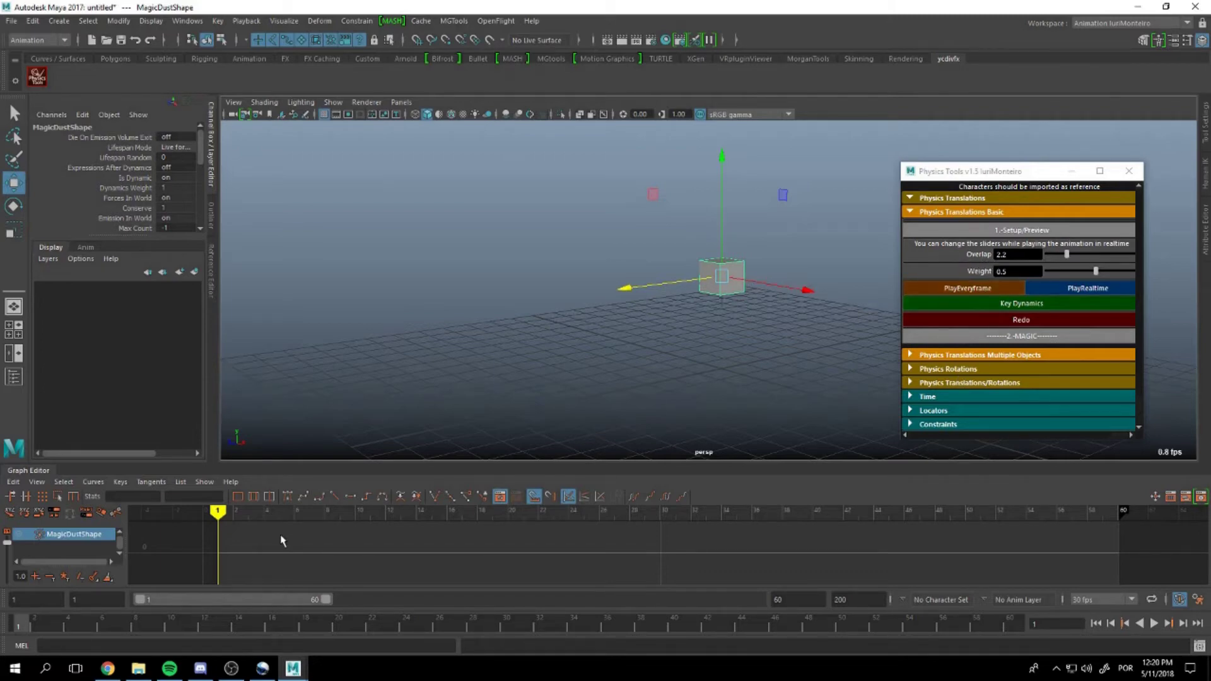
# Set Overlap to 2.0 and key the dynamics at frame 1, checking the MagicDustShape channels.
pyautogui.click(719, 330)
pyautogui.click(730, 290)
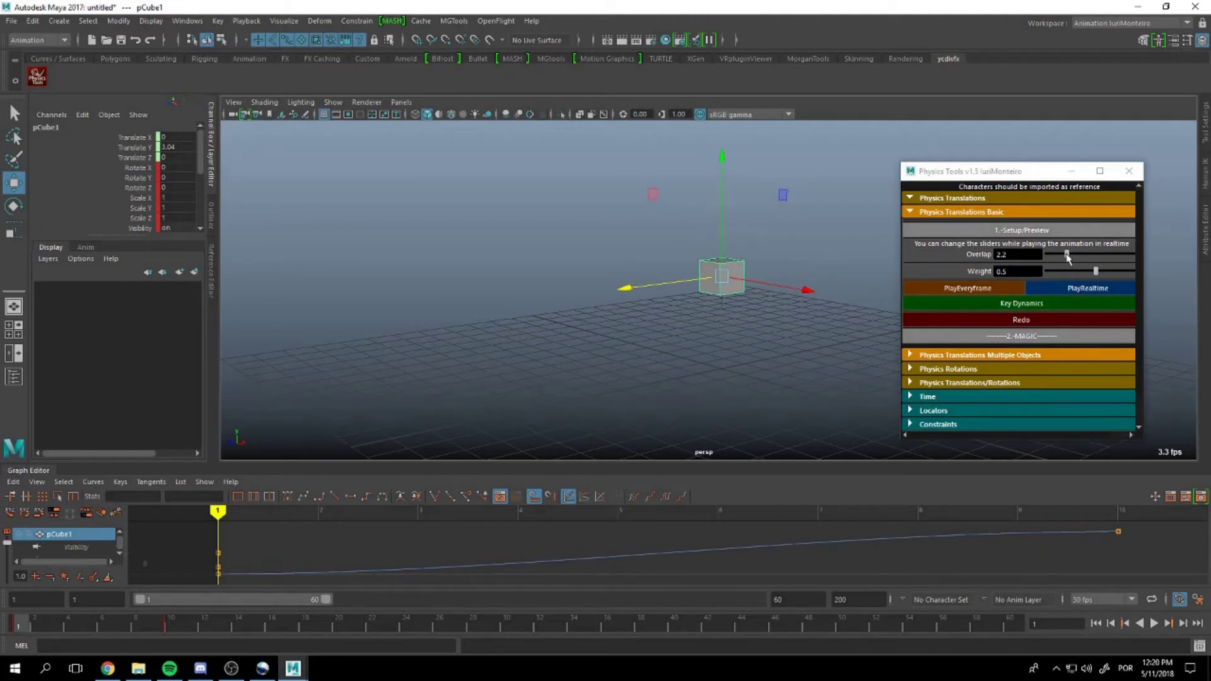
pyautogui.moveTo(1066, 254); pyautogui.dragTo(1063, 254)
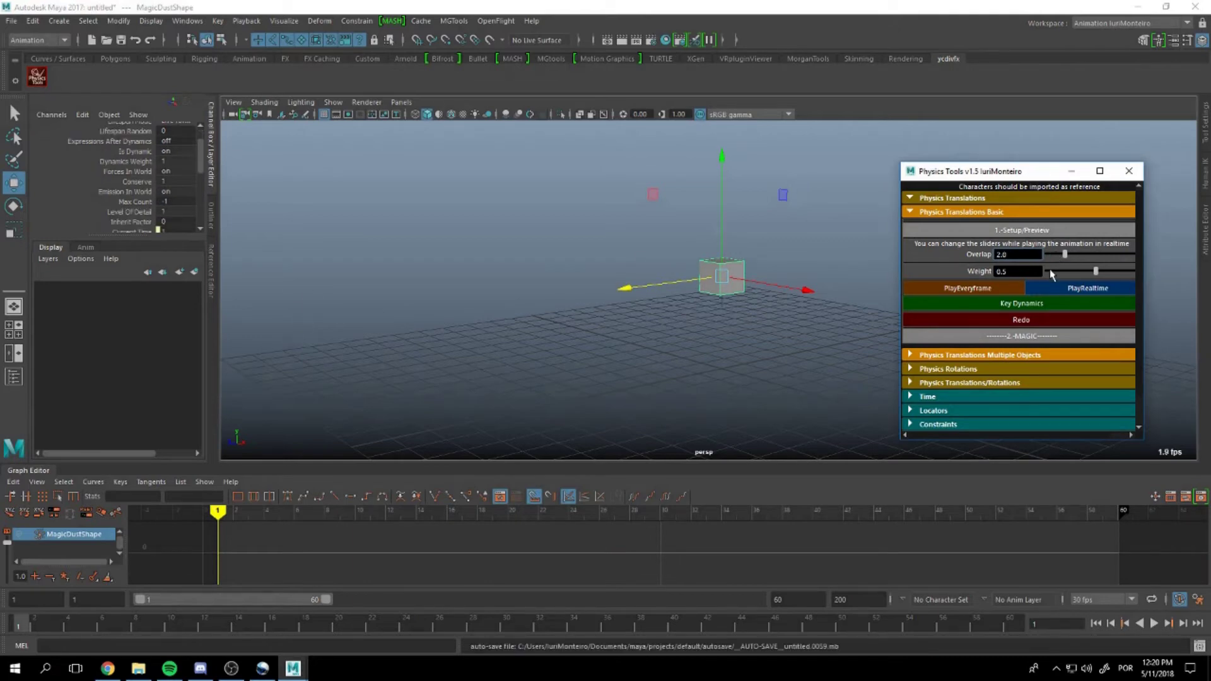
pyautogui.click(1015, 308)
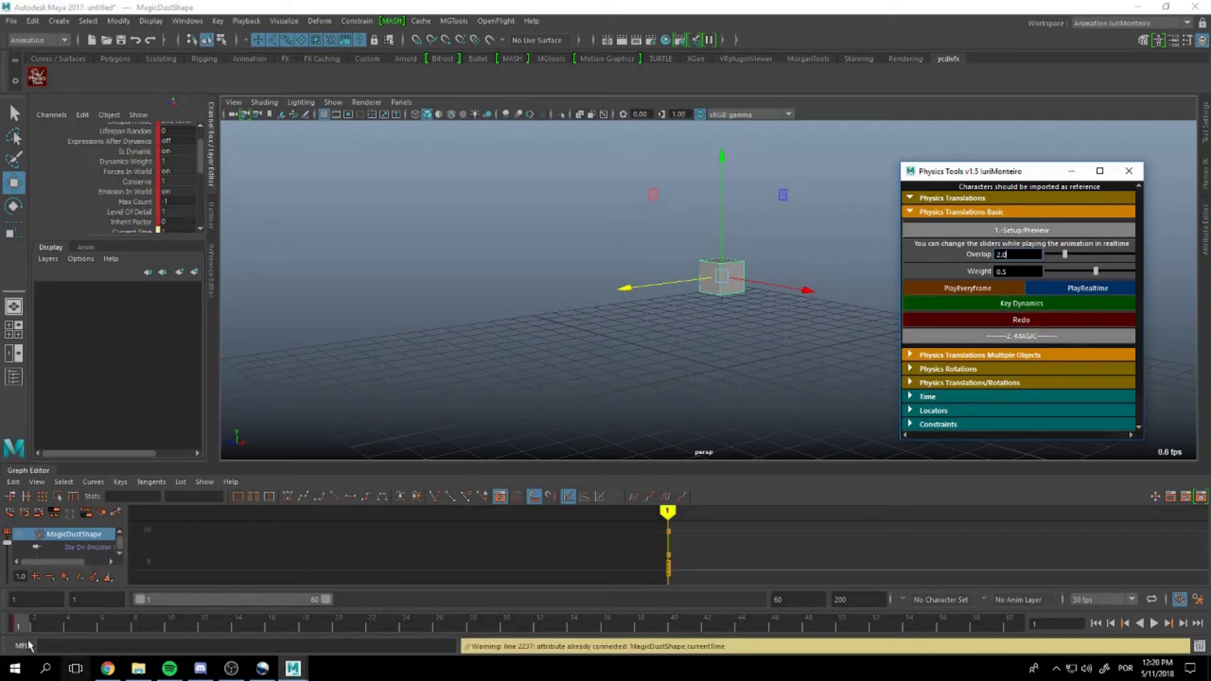
pyautogui.scroll(3, 98, 187)
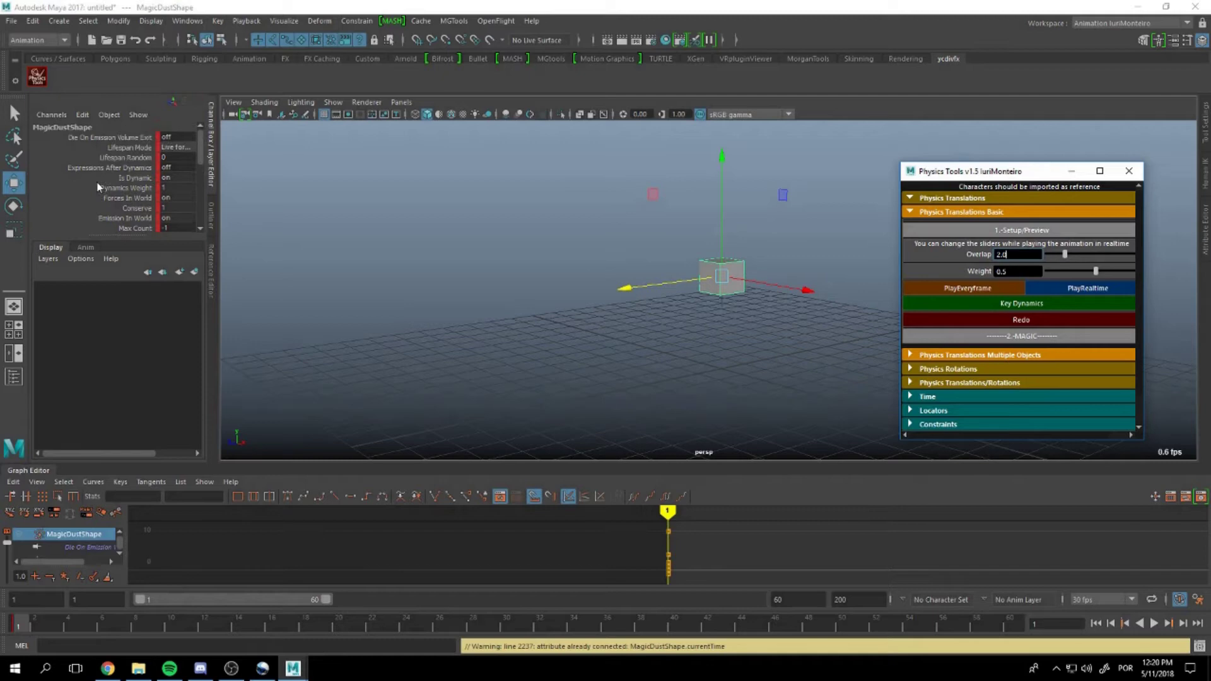
pyautogui.scroll(-8, 126, 180)
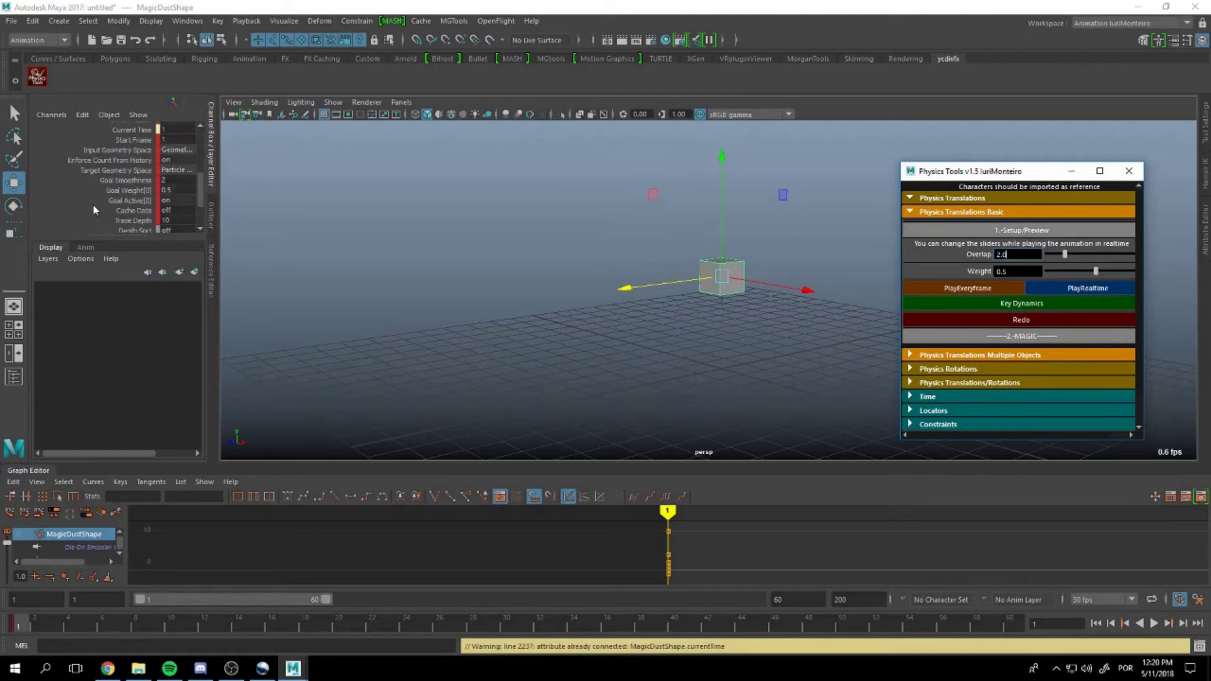
pyautogui.scroll(-1, 113, 183)
# Key Overlap at 1.8 on frame 11, and Overlap at 0.4 with Weight at 0.8 on frame 14.
pyautogui.moveTo(30, 626); pyautogui.dragTo(189, 627)
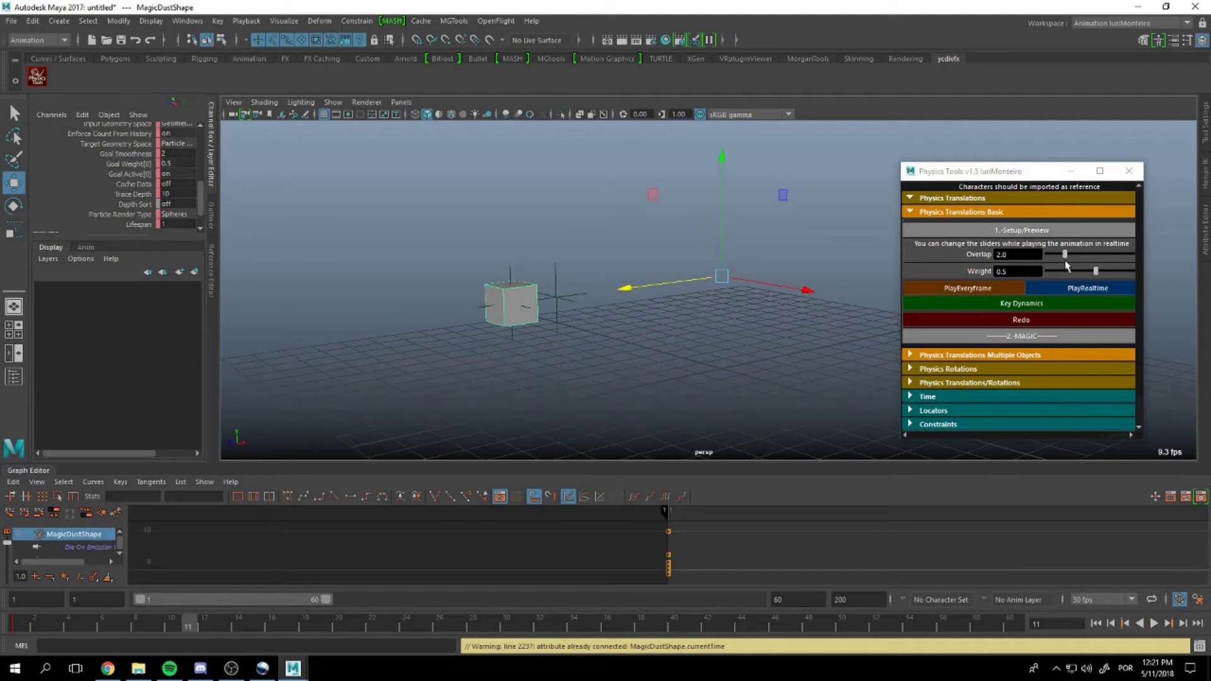
pyautogui.moveTo(1064, 254); pyautogui.dragTo(1063, 254)
pyautogui.moveTo(203, 624); pyautogui.dragTo(239, 625)
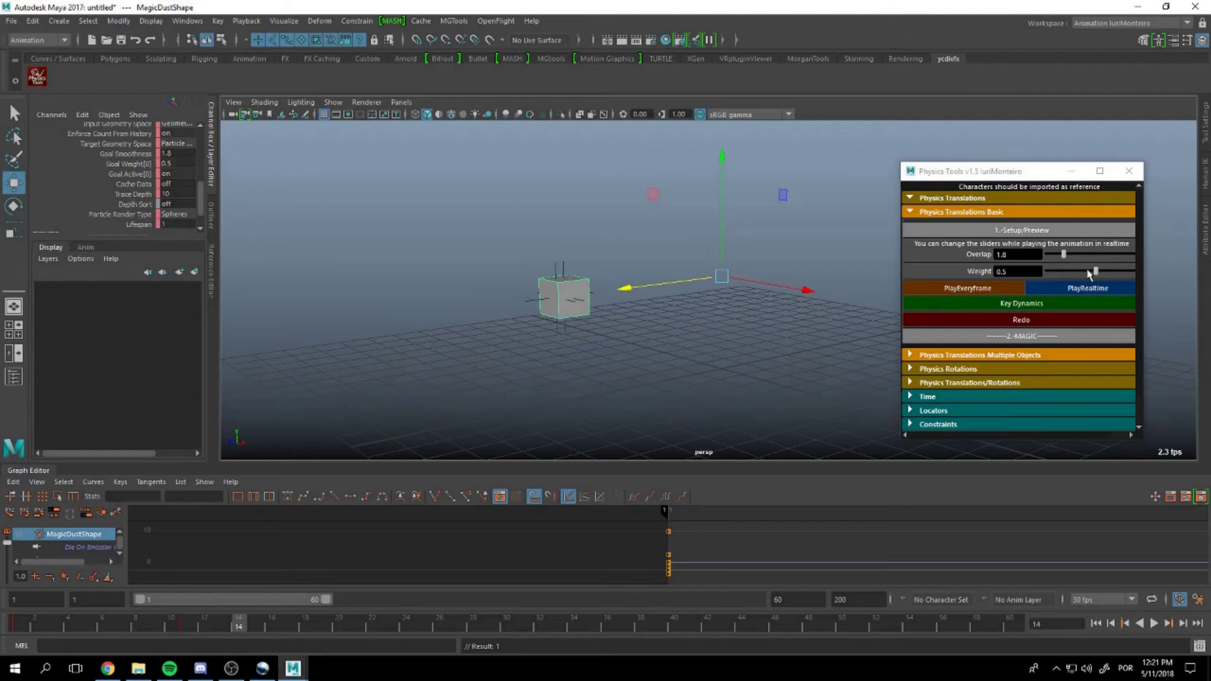
pyautogui.moveTo(1096, 272); pyautogui.dragTo(1115, 272)
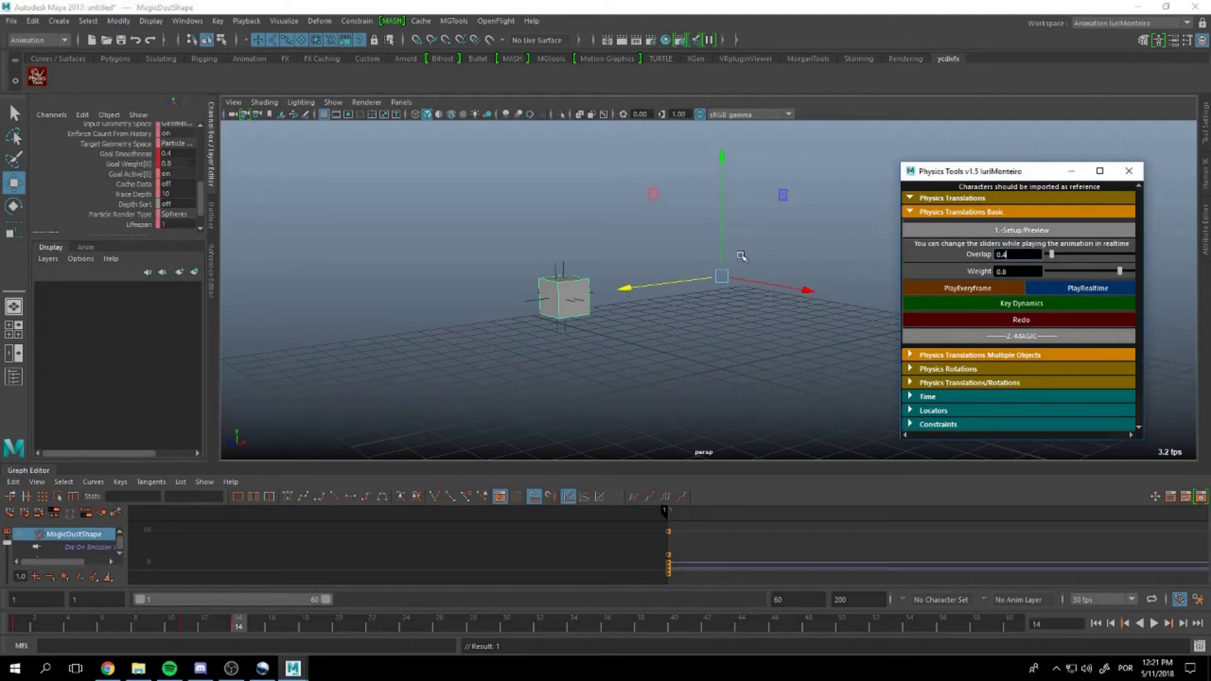
# Play back the keyed dynamics, move the key at frame 14 to about frame 26 and replay the simulation.
pyautogui.moveTo(204, 625); pyautogui.dragTo(17, 629)
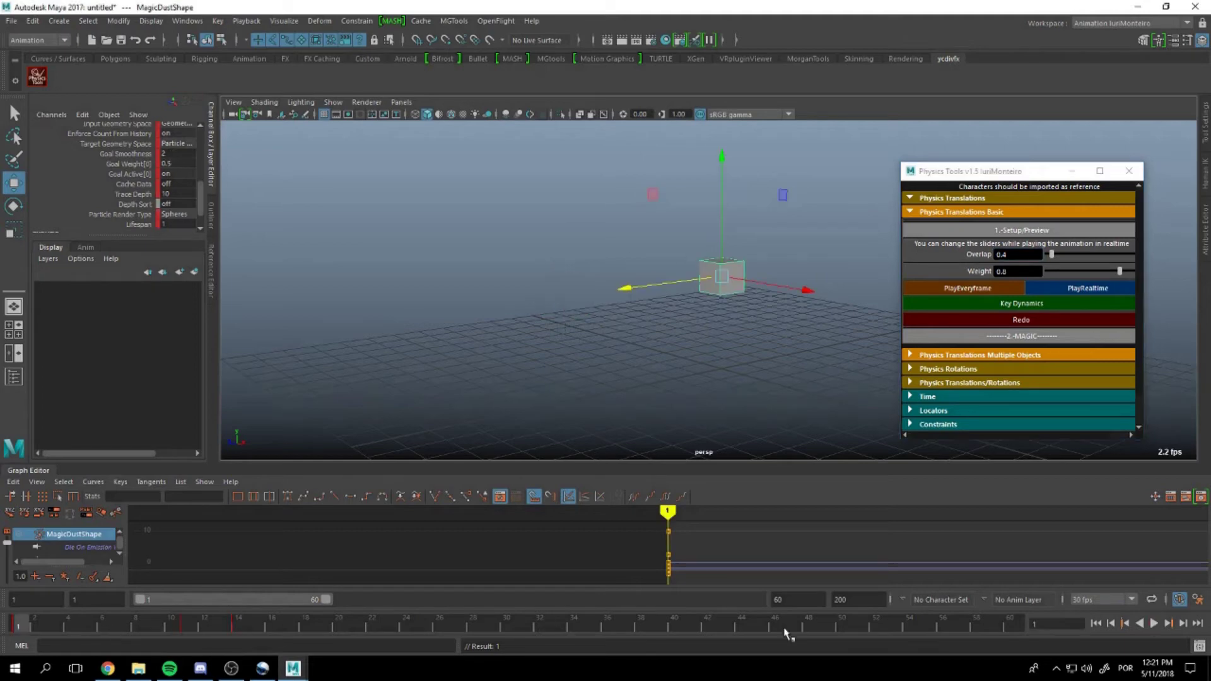
pyautogui.click(1152, 624)
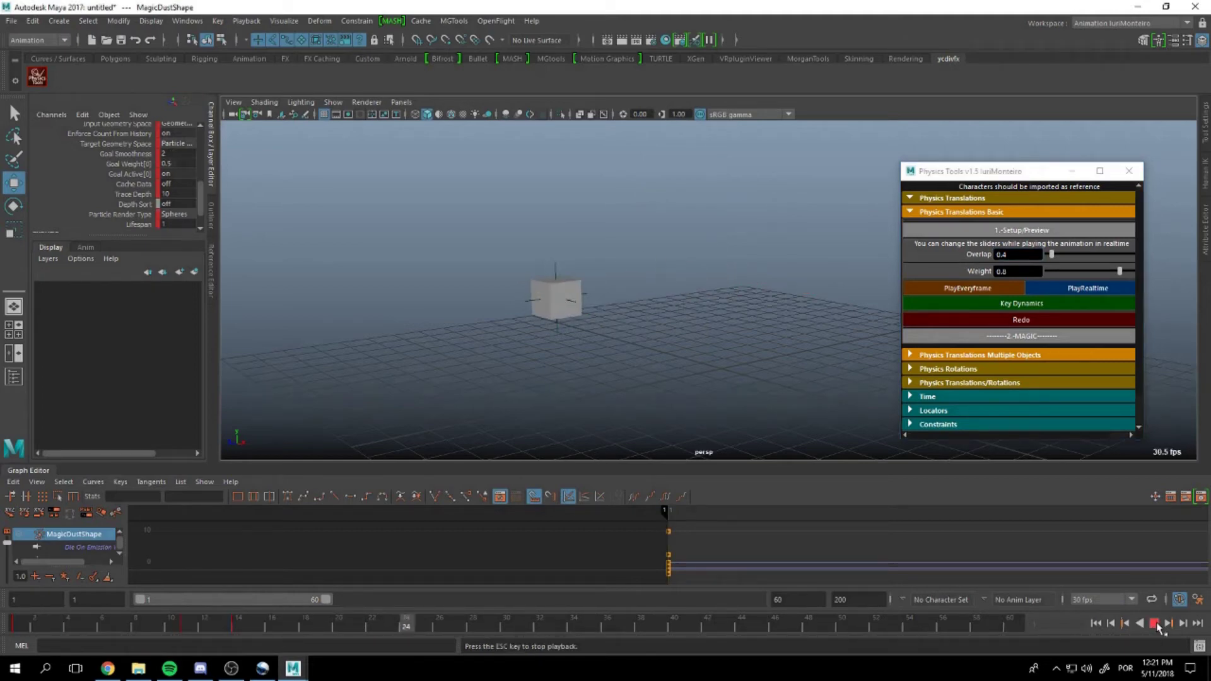
pyautogui.click(1156, 624)
pyautogui.keyDown('shift'); pyautogui.moveTo(227, 631); pyautogui.dragTo(5, 631); pyautogui.keyUp('shift')
pyautogui.click(1153, 623)
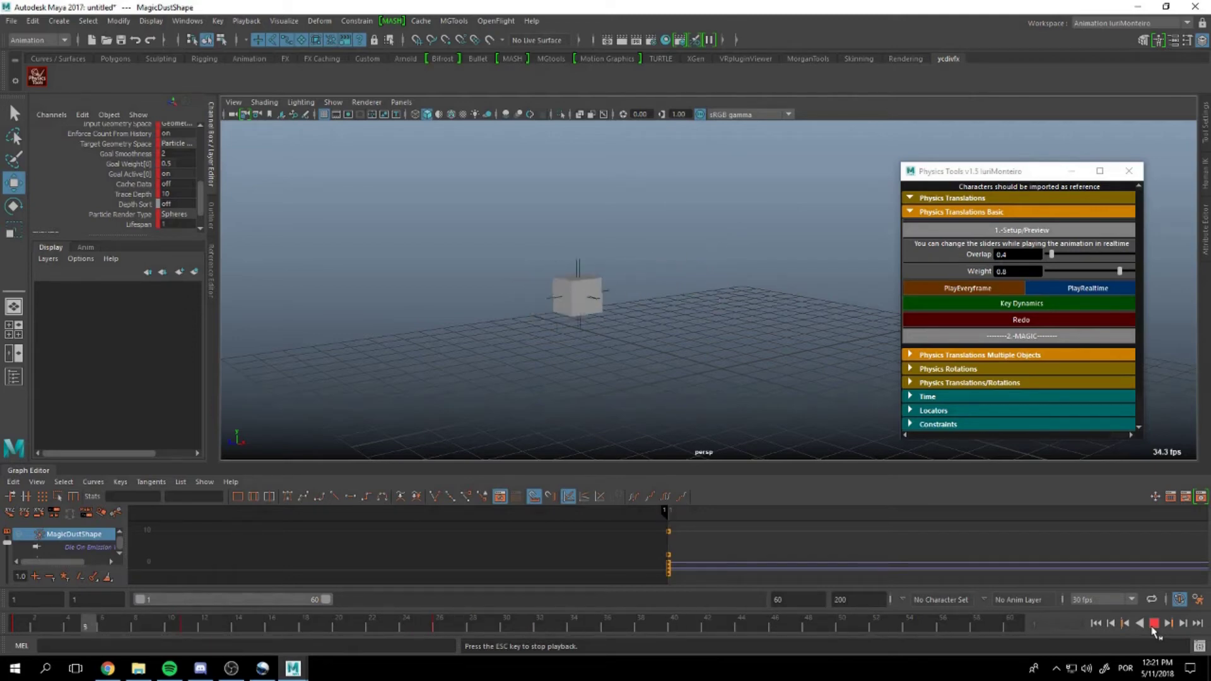
# Stop playback, return to frame 1 and apply the simulation to the cube with the MAGIC command.
pyautogui.click(1154, 625)
pyautogui.click(1096, 623)
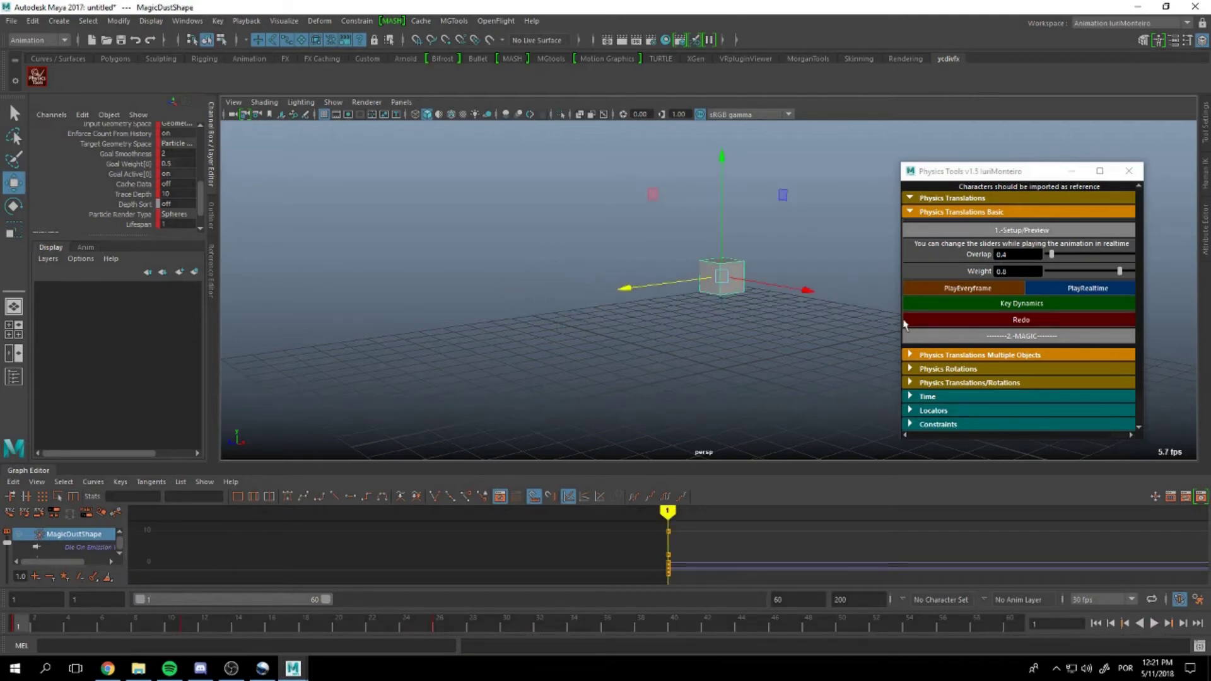
pyautogui.click(1011, 338)
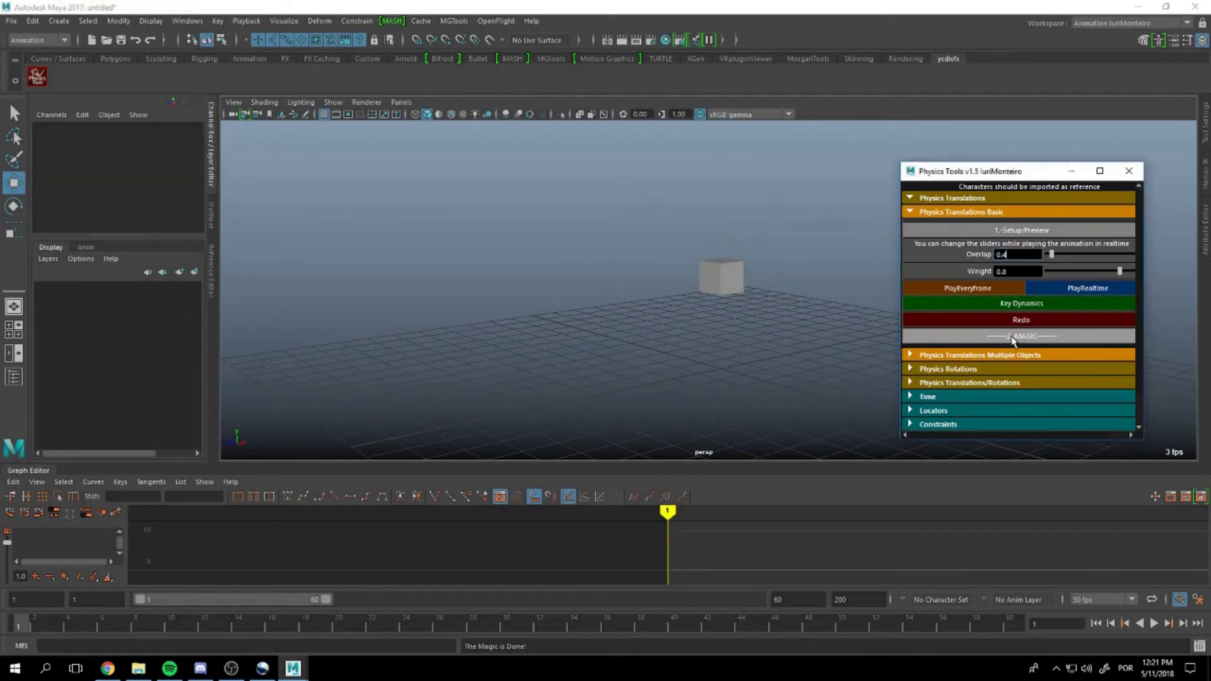
# Preview the pCube1_Translations animation layer at a weight of about 0.474, play the animation and restore the weight to 1.000.
pyautogui.click(86, 247)
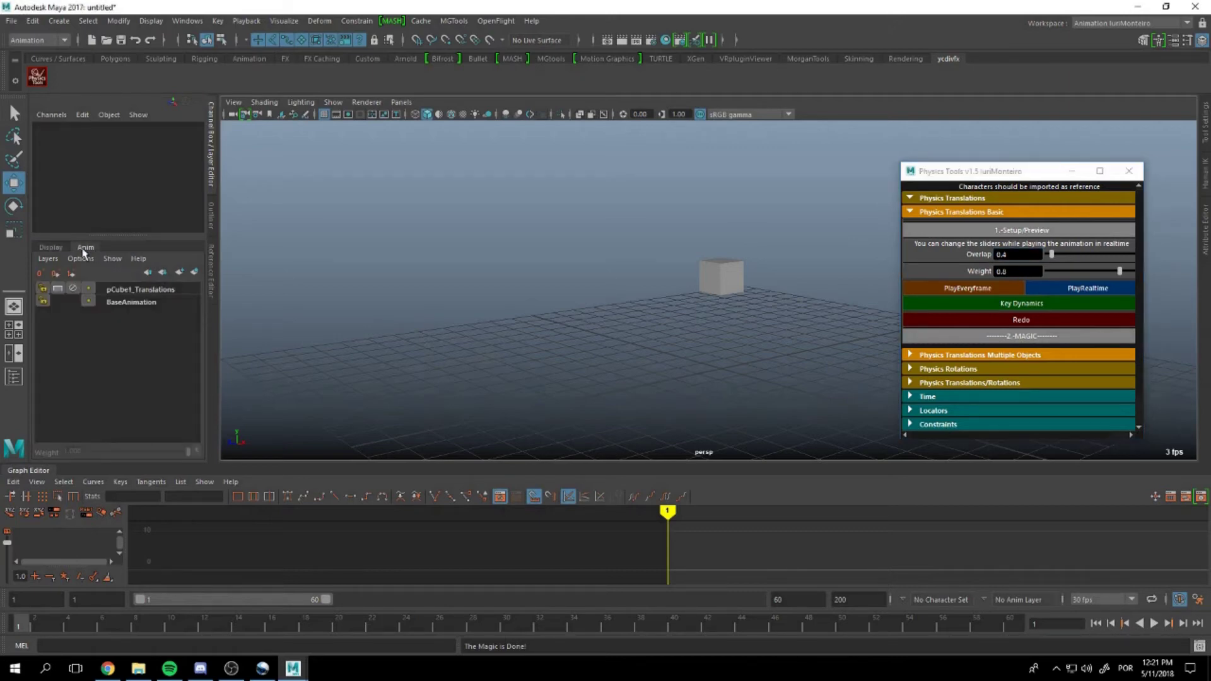
pyautogui.click(124, 291)
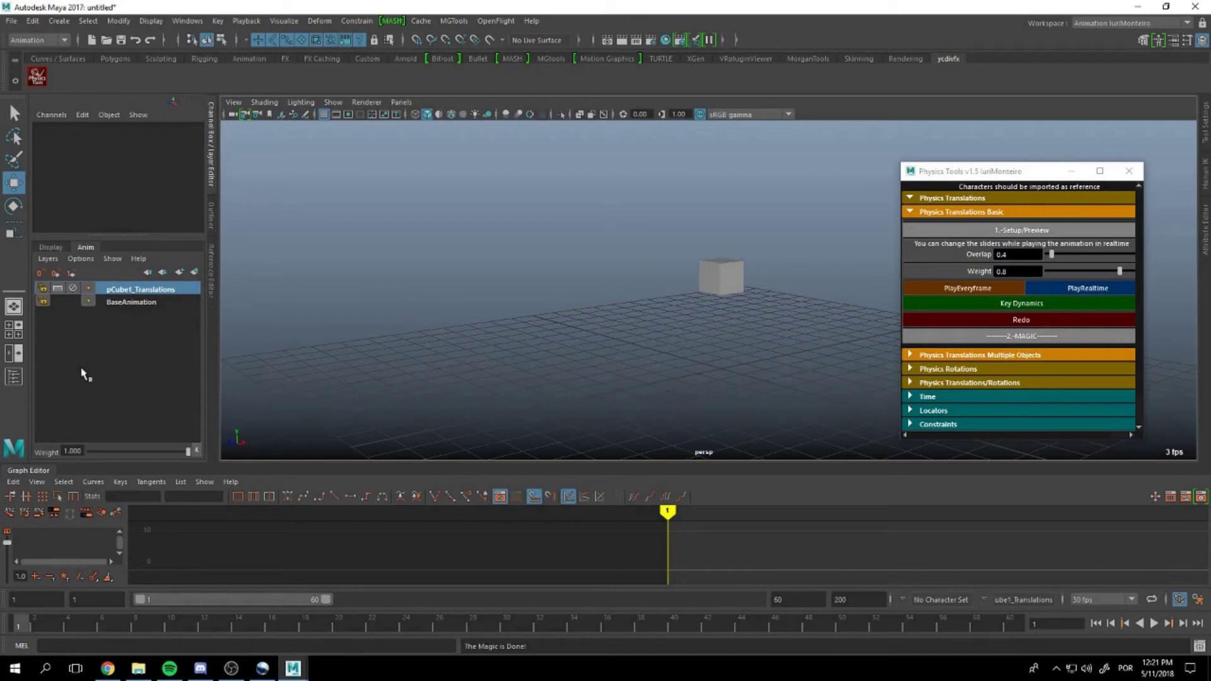
pyautogui.moveTo(184, 459); pyautogui.dragTo(135, 454)
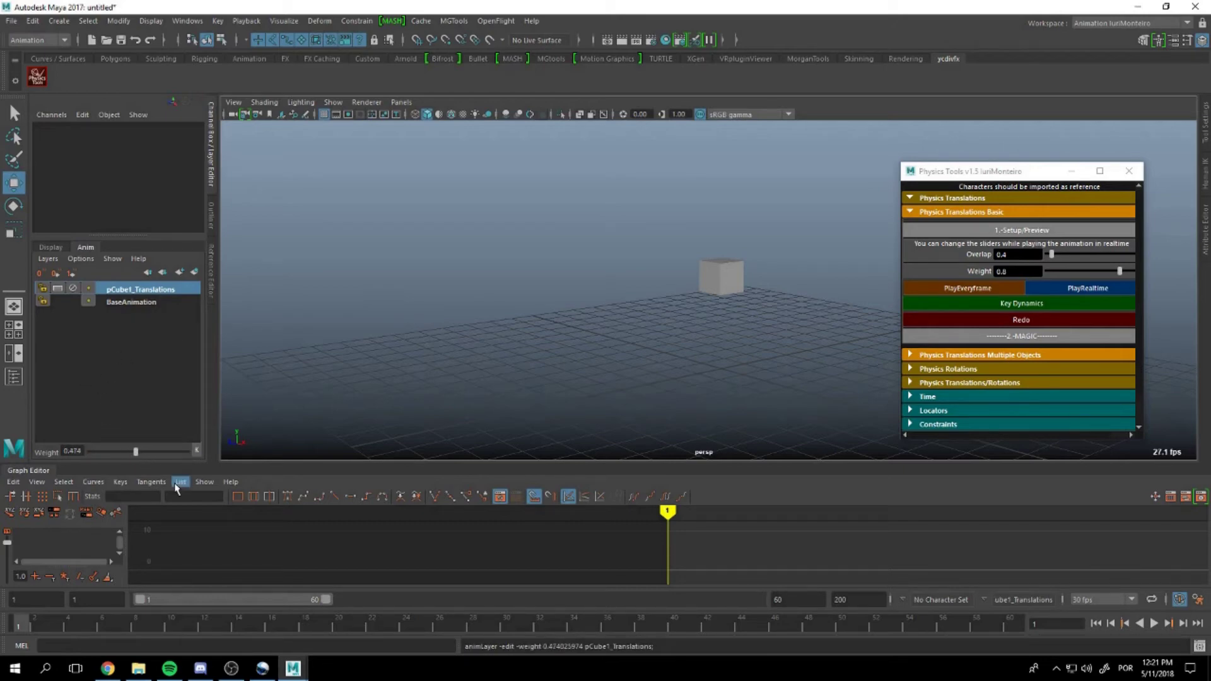
pyautogui.click(1154, 623)
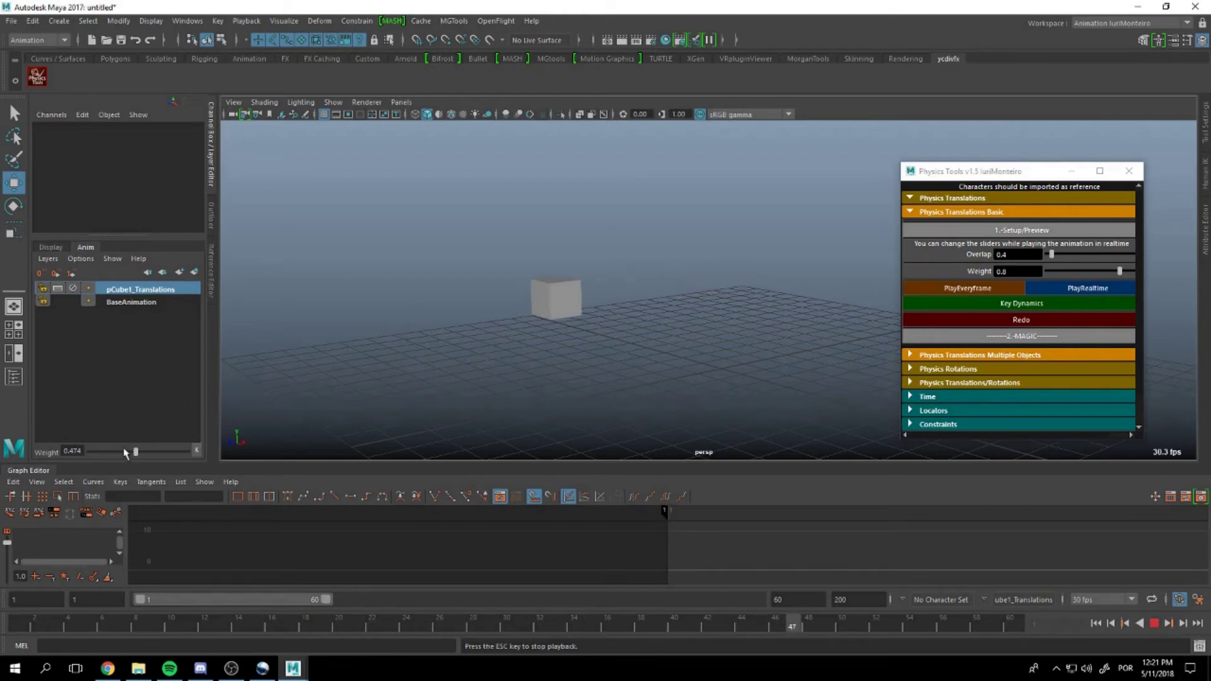
pyautogui.moveTo(135, 452); pyautogui.dragTo(208, 443)
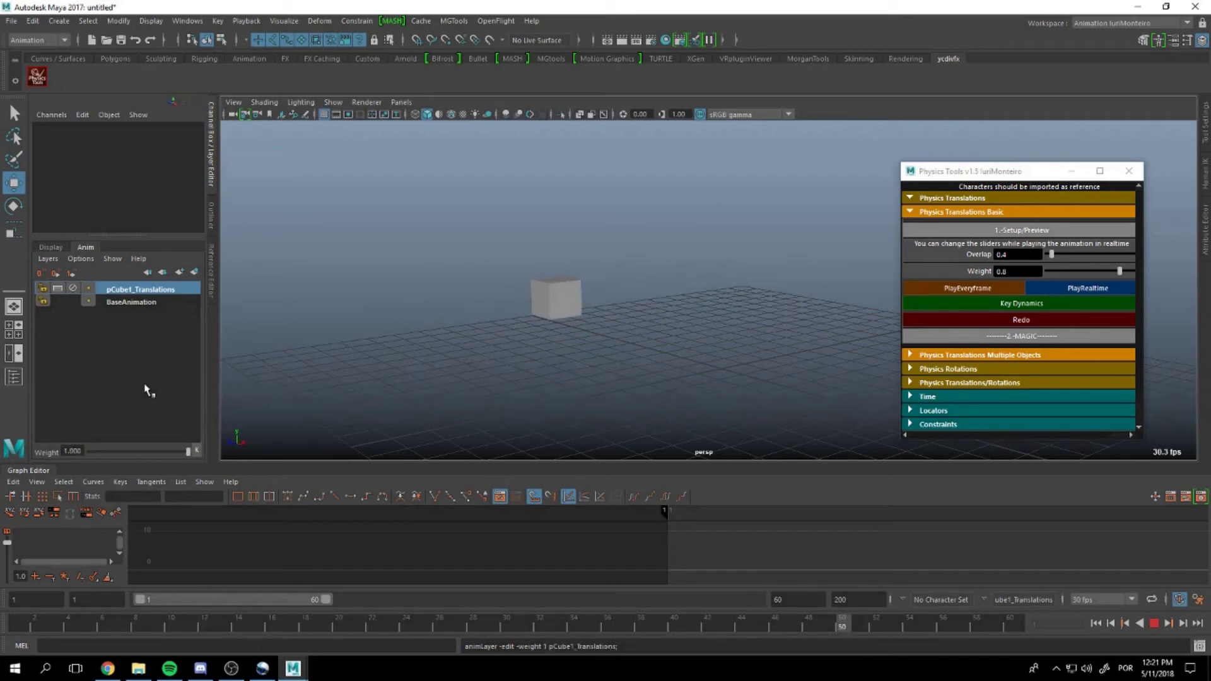
# Mute the pCube1_Translations layer, stop playback and select the cube together with the BaseAnimation layer.
pyautogui.click(74, 289)
pyautogui.click(1154, 624)
pyautogui.click(666, 293)
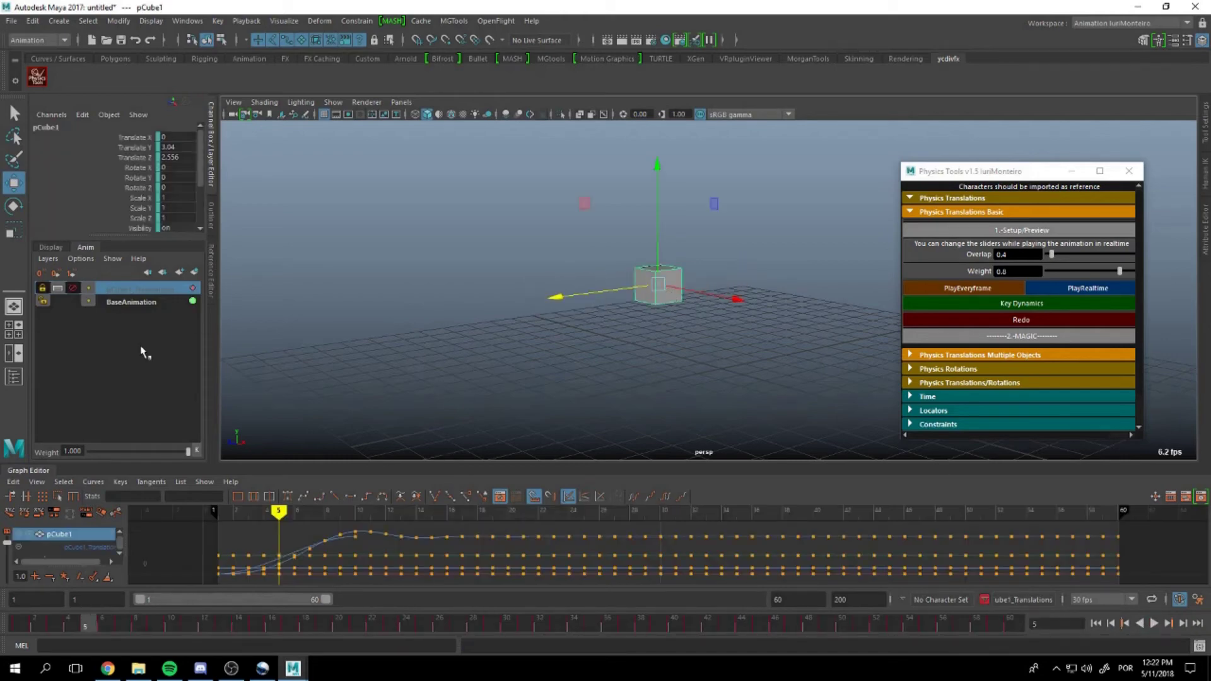
pyautogui.click(113, 303)
# Compare the cube's base animation poses by switching repeatedly between frames 1 and 10.
pyautogui.click(18, 626)
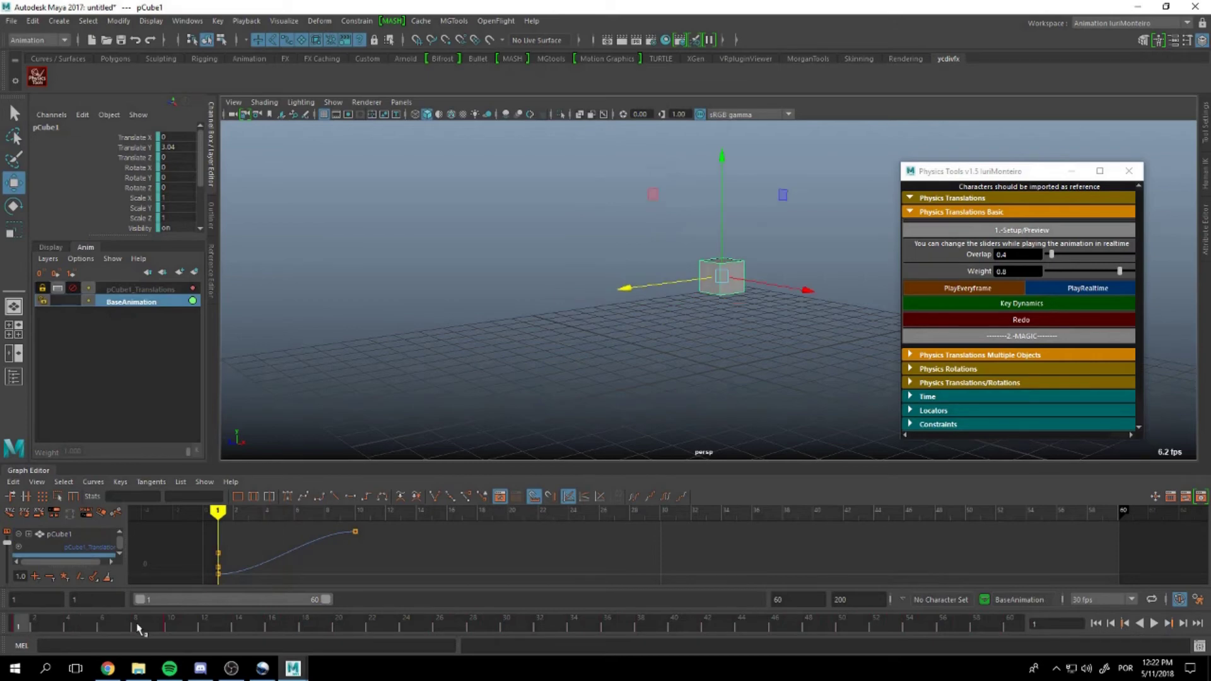
pyautogui.click(173, 625)
pyautogui.click(25, 623)
pyautogui.click(170, 629)
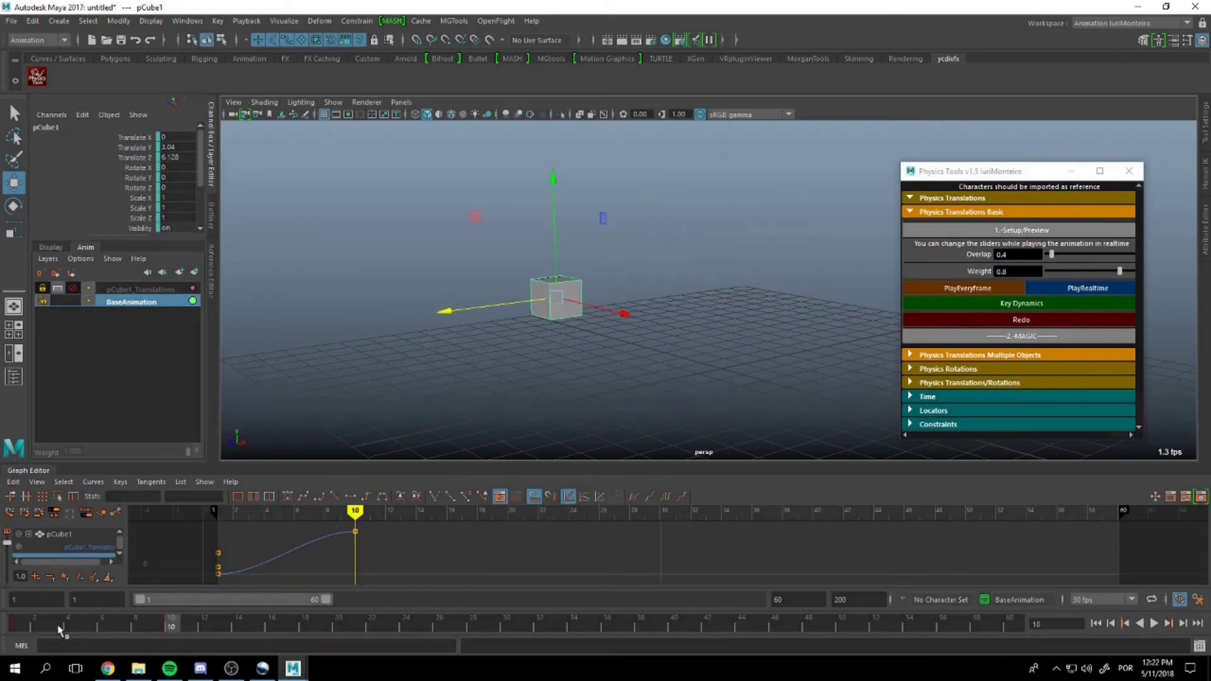
pyautogui.click(14, 624)
pyautogui.click(174, 627)
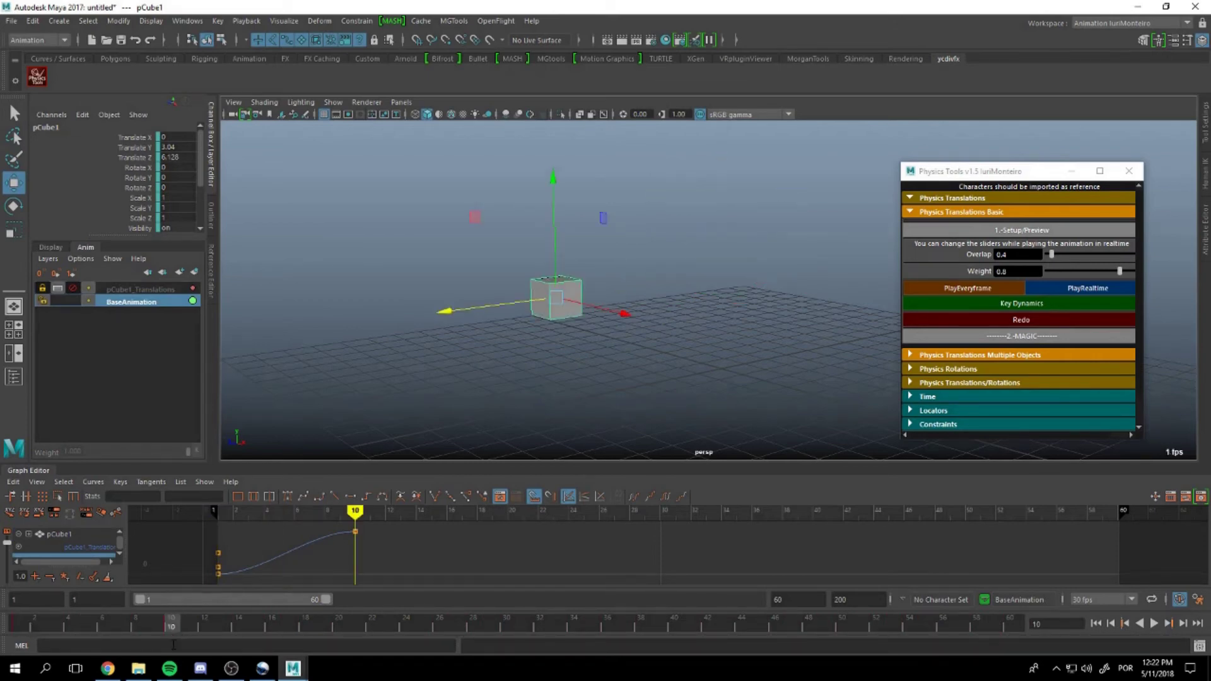
pyautogui.click(27, 628)
# Unmute the pCube1_Translations layer, replay the combined animation and return to frame 1.
pyautogui.click(72, 288)
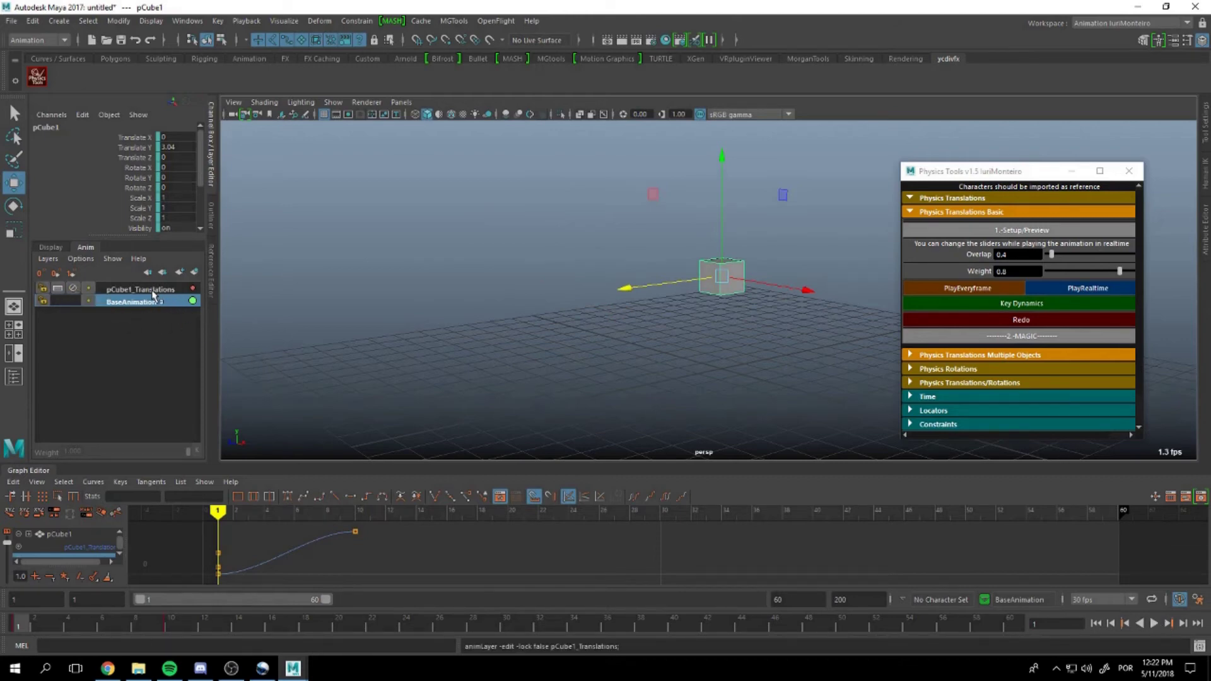
pyautogui.click(1154, 624)
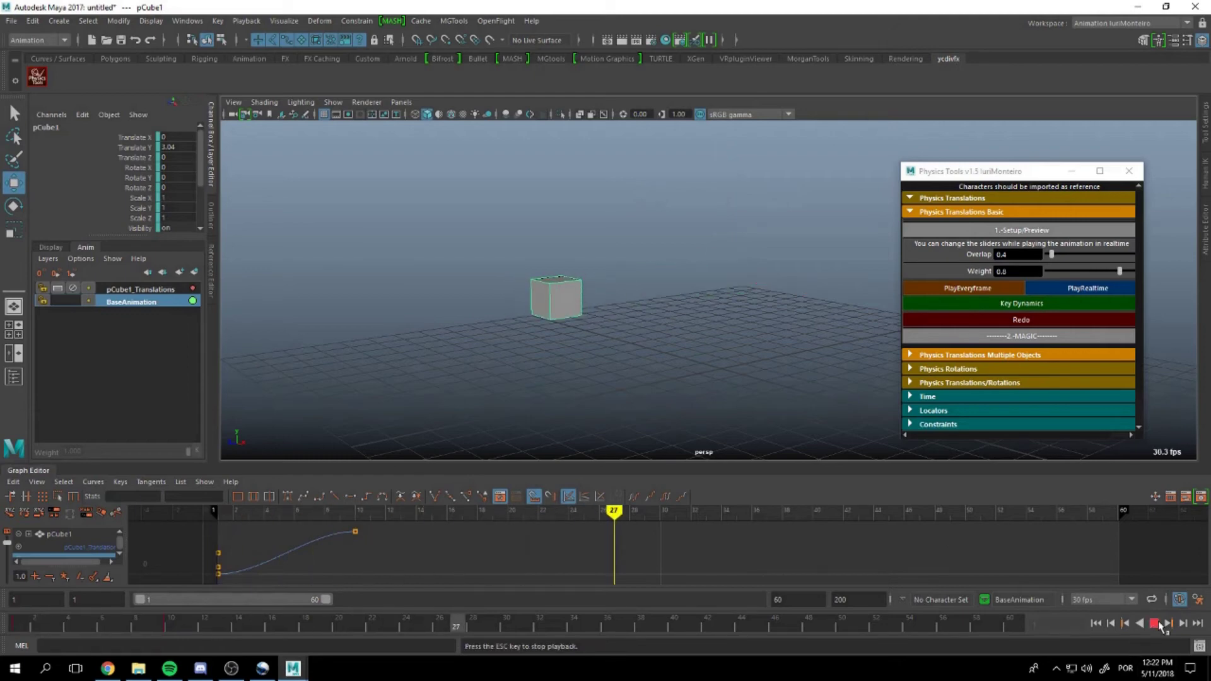
pyautogui.click(1157, 623)
pyautogui.click(1096, 624)
# Set up a second translation simulation on the cube and preview it in playback with Overlap 5.5 and Weight 0.4.
pyautogui.click(985, 231)
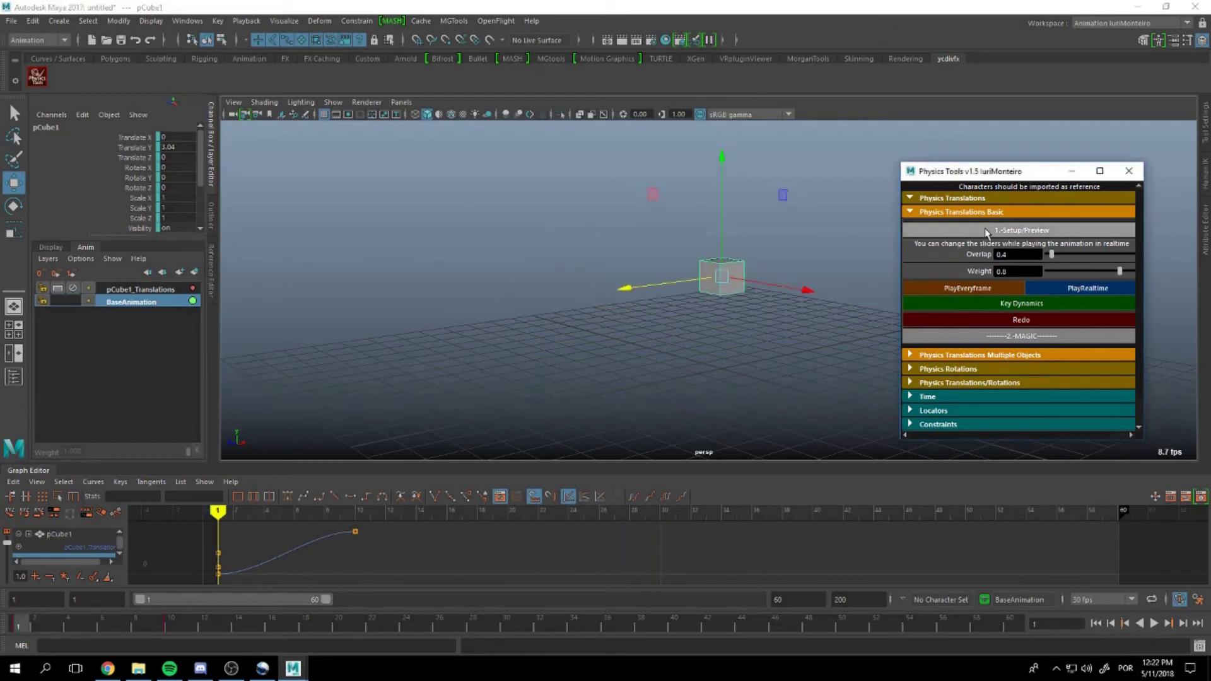
pyautogui.click(1154, 623)
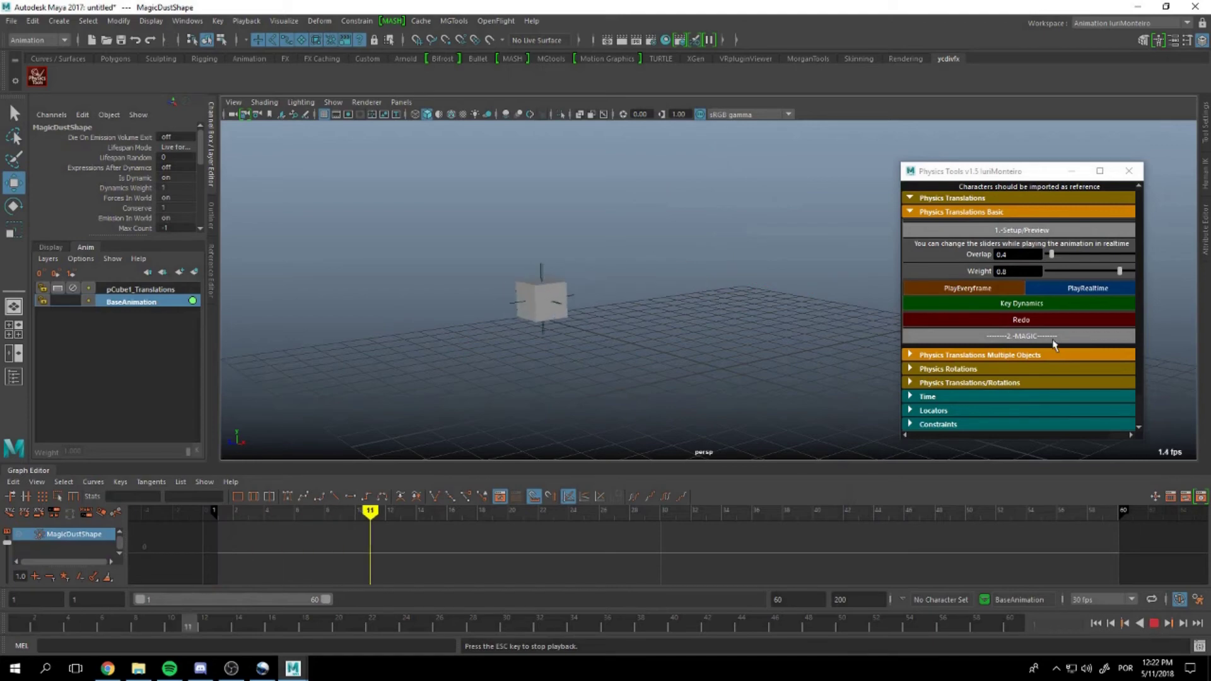
pyautogui.moveTo(1051, 254); pyautogui.dragTo(1086, 272)
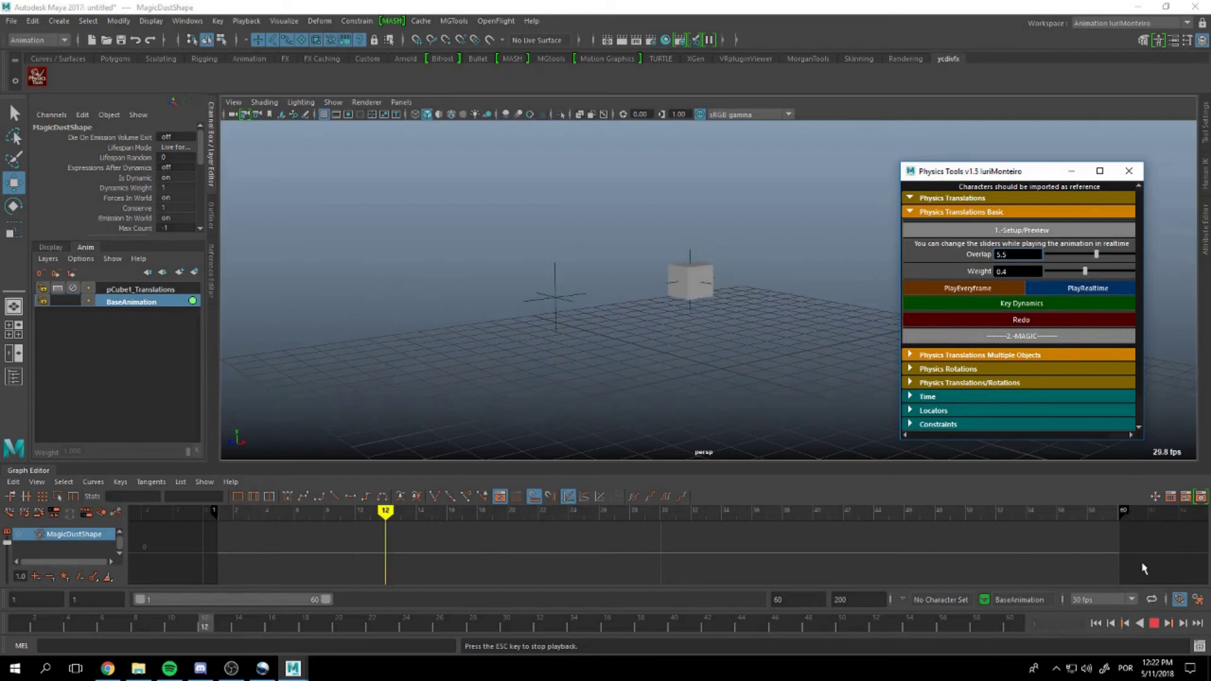
# Apply the second simulation to the cube with MAGIC, stop playback and return to frame 1.
pyautogui.click(1033, 339)
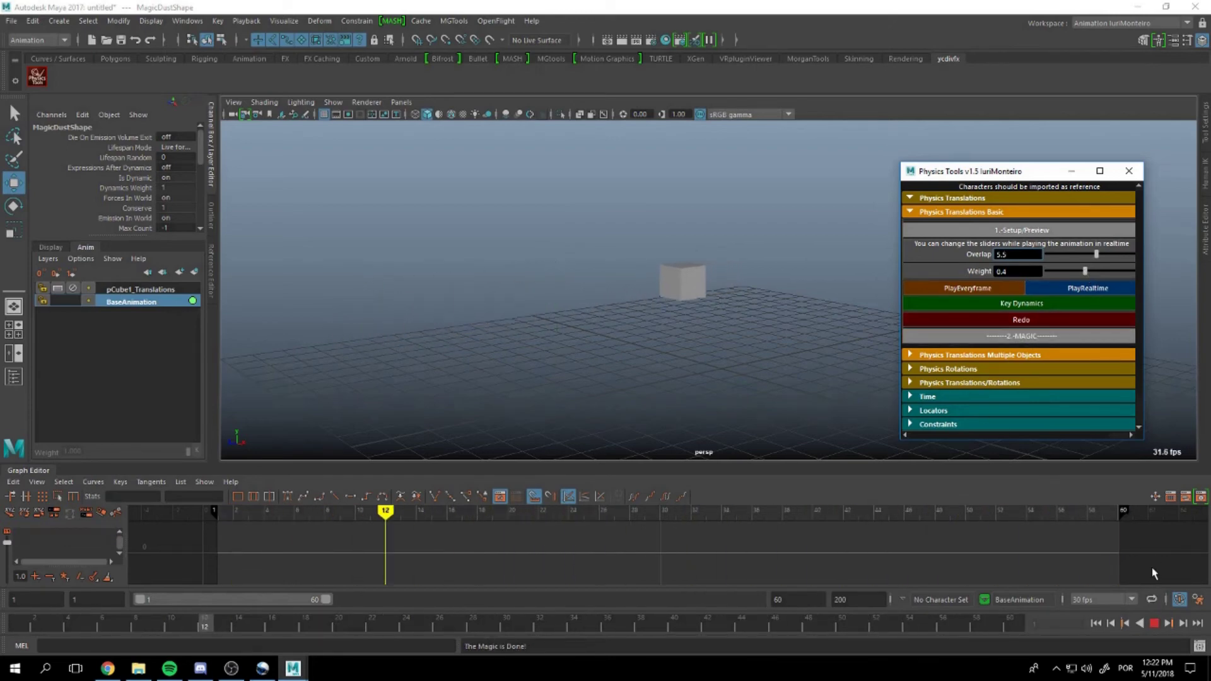
pyautogui.click(1155, 626)
pyautogui.click(1097, 625)
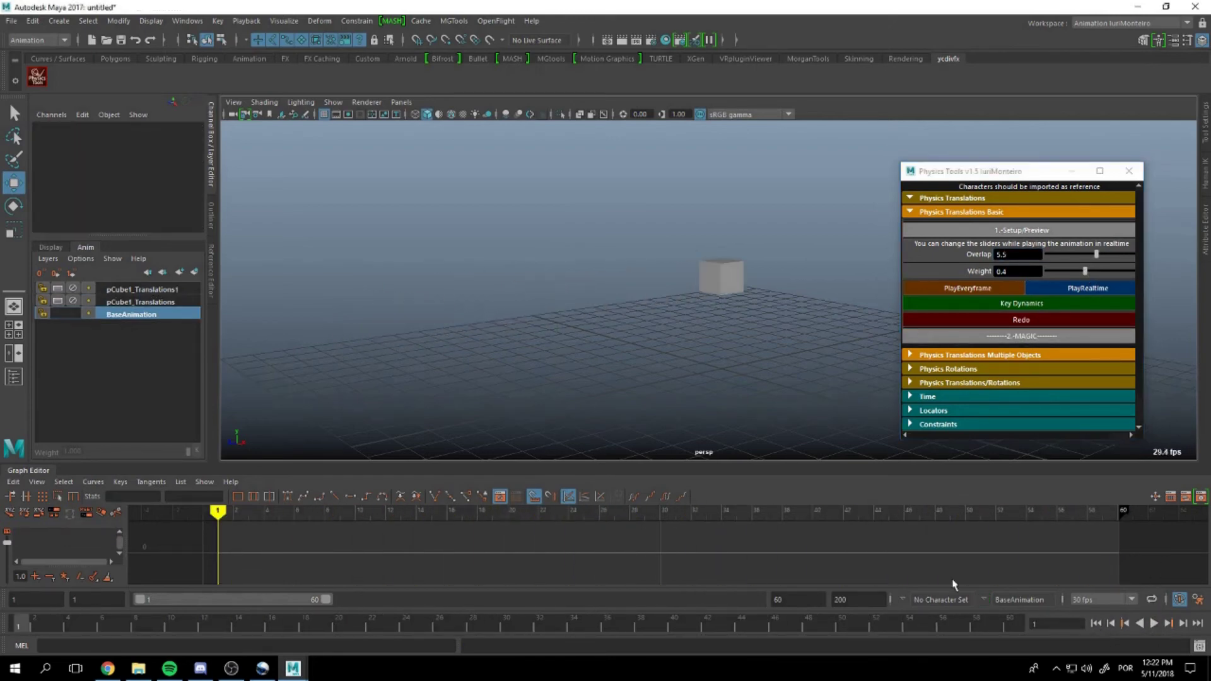
# Play the animation while testing the pCube1_Translations1 layer at a weight of about 0.526, restore it to 1.000 and stop playback.
pyautogui.click(147, 291)
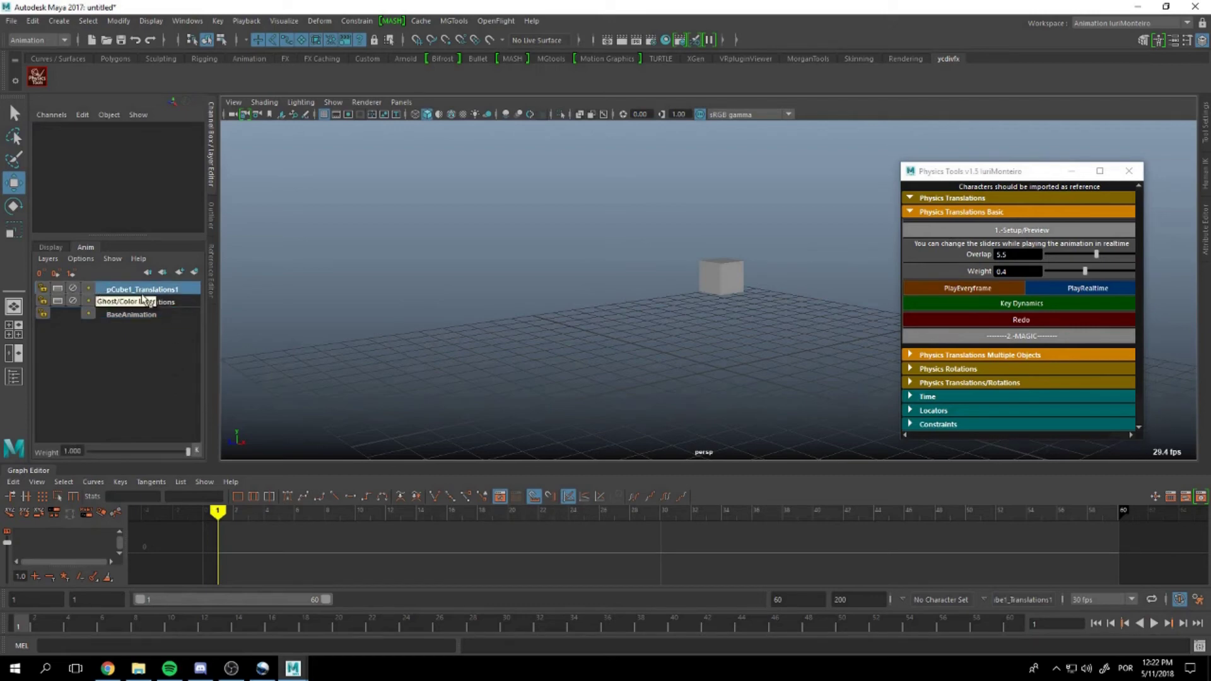
pyautogui.click(1148, 624)
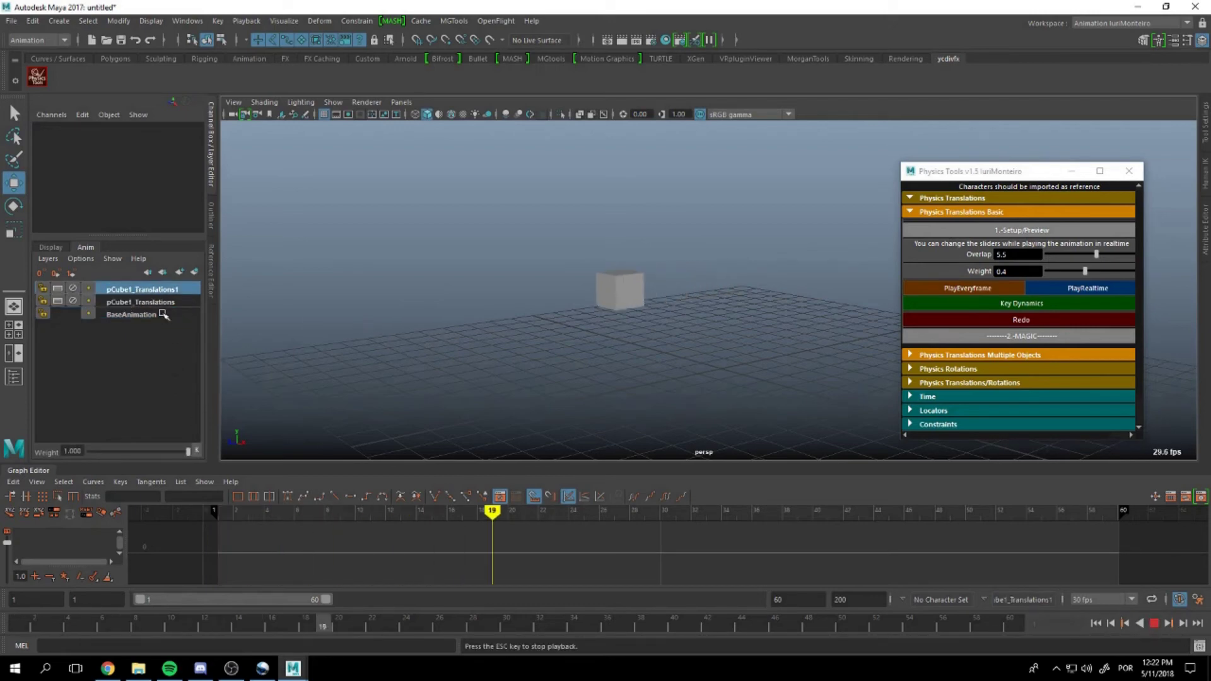
pyautogui.click(140, 451)
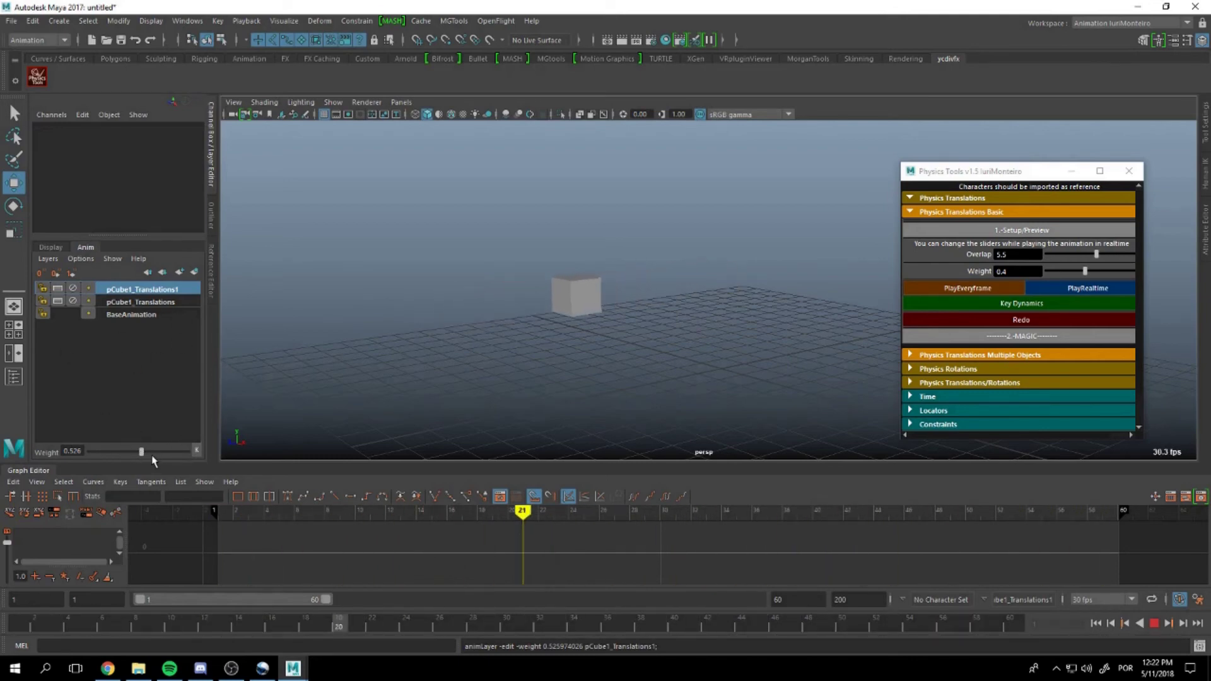
pyautogui.click(178, 452)
pyautogui.moveTo(179, 451); pyautogui.dragTo(189, 452)
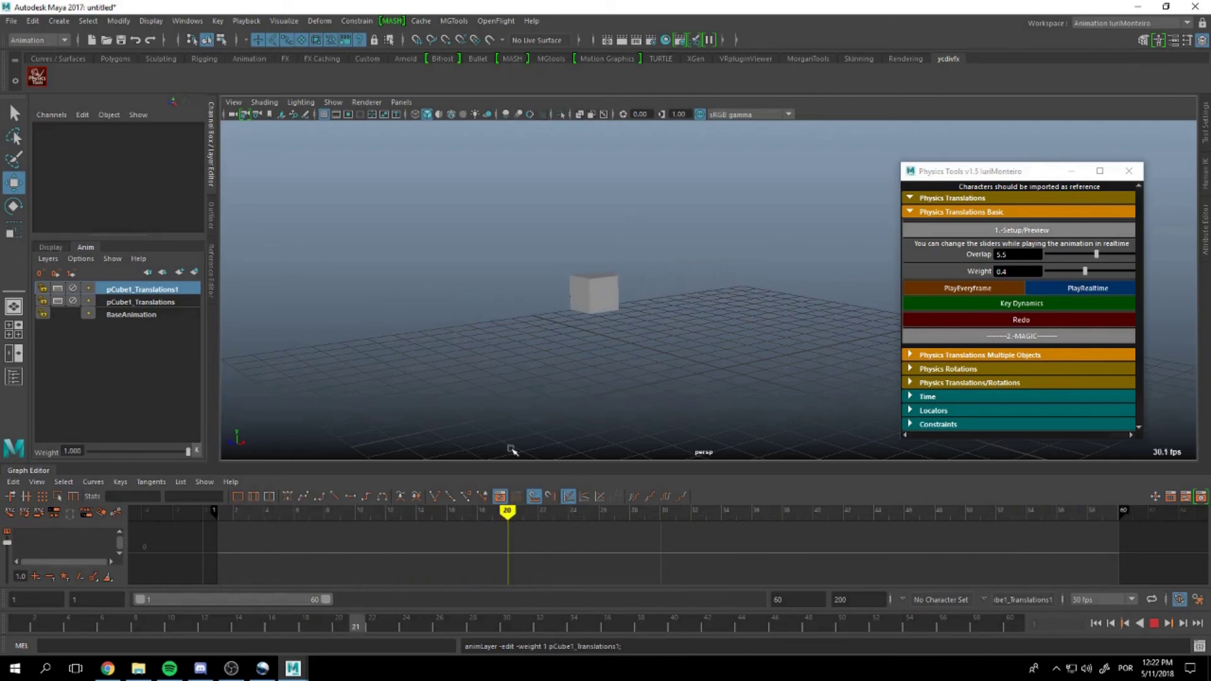
pyautogui.click(1154, 624)
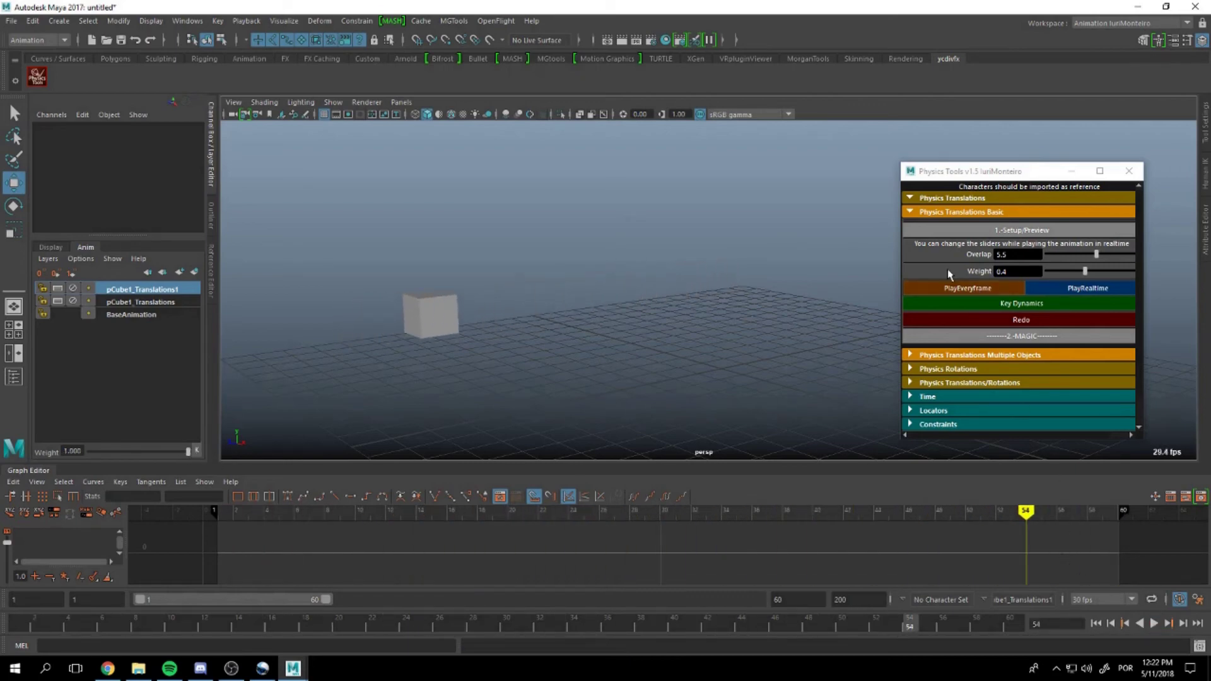
# Collapse the Physics Translations Basic section and delete the pCube1_Translations and pCube1_Translations1 animation layers.
pyautogui.click(928, 213)
pyautogui.click(149, 302)
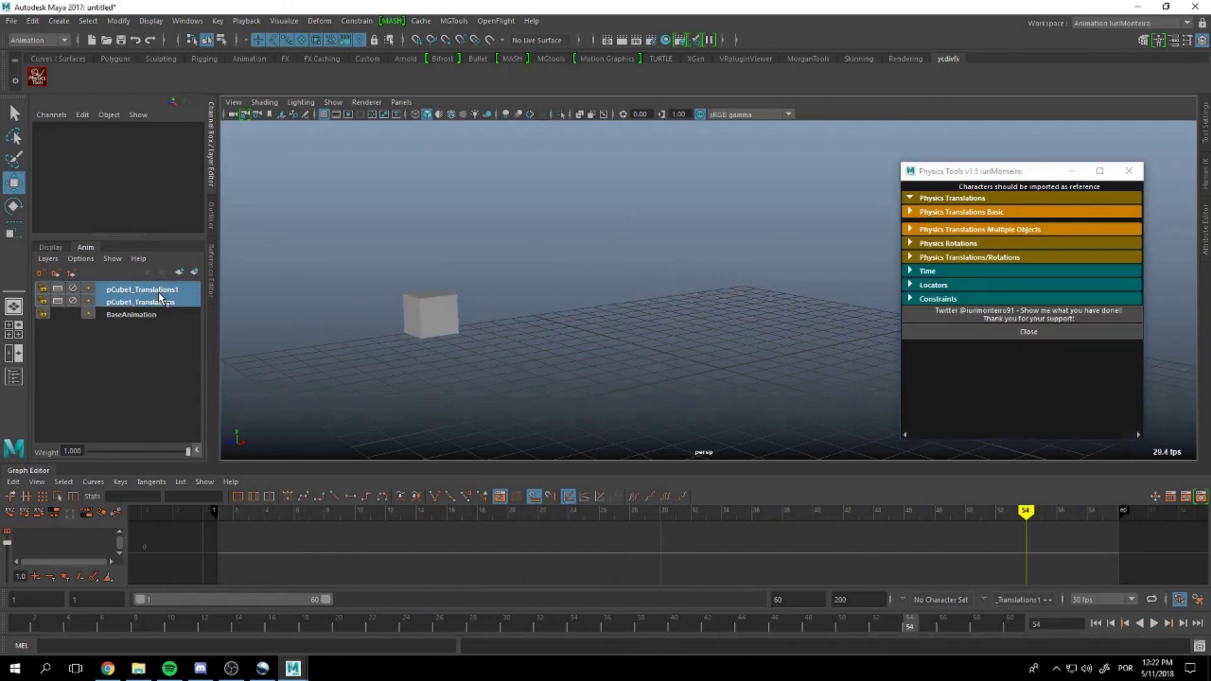
pyautogui.rightClick(183, 301)
pyautogui.click(252, 556)
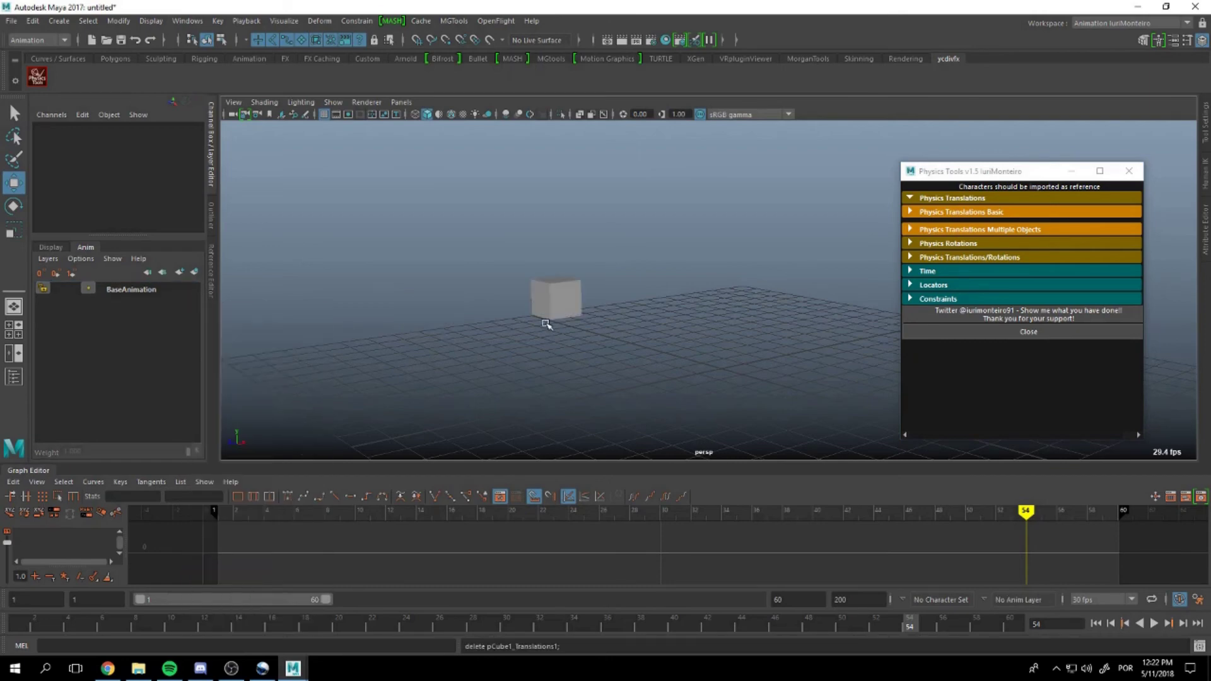
# Duplicate the cube to make a row of five cubes spaced along Z.
pyautogui.click(555, 306)
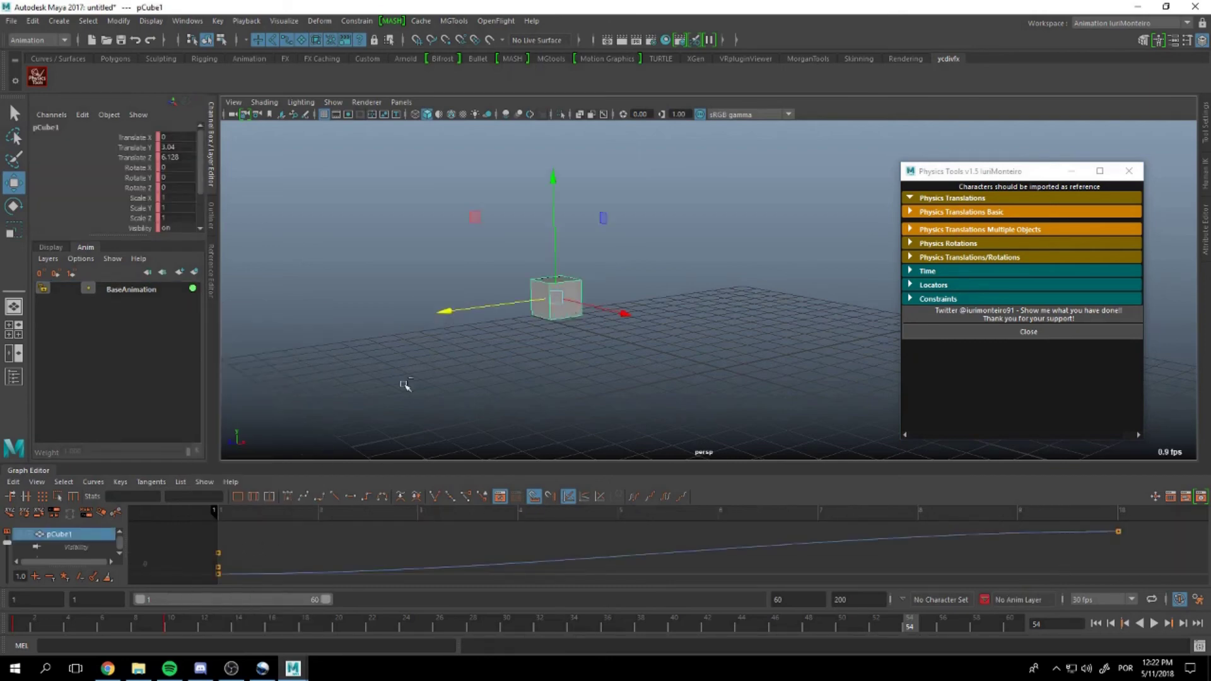
pyautogui.hotkey('ctrl', 'd')
pyautogui.moveTo(446, 311); pyautogui.dragTo(565, 268)
pyautogui.click(685, 344)
# Key pCube2 at frames 1 and 8, raising it to about Translate Y 5.63 on frame 8.
pyautogui.click(601, 286)
pyautogui.press('s')
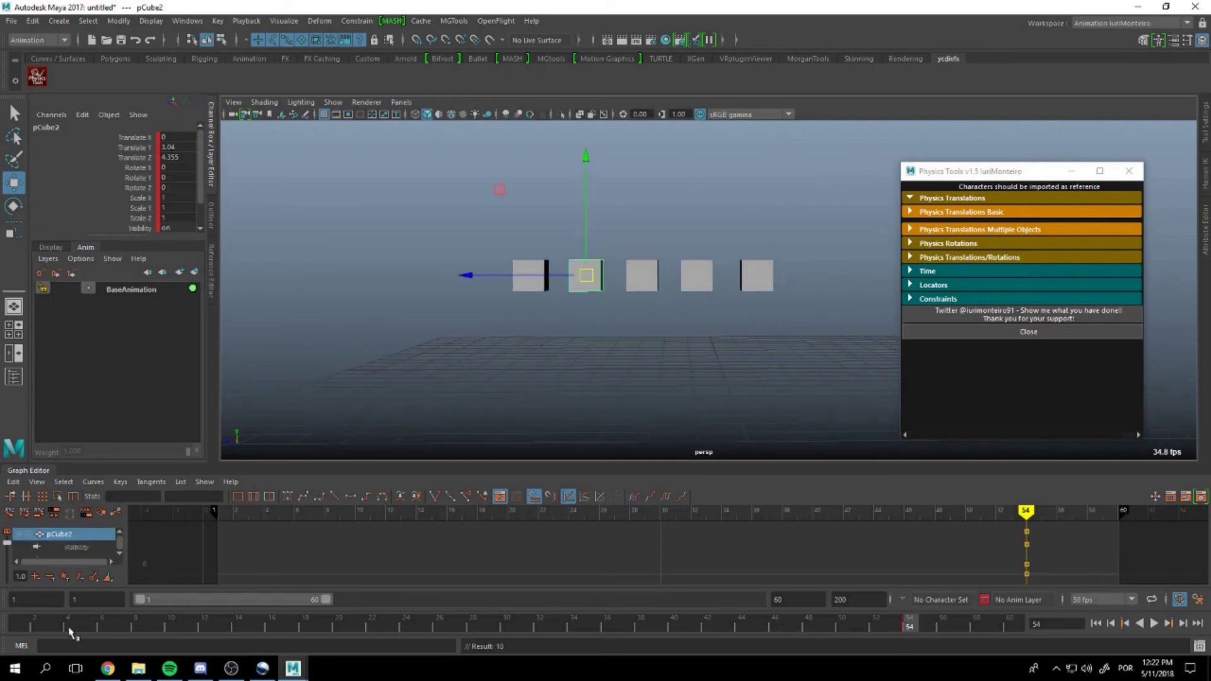
pyautogui.click(29, 628)
pyautogui.press('s')
pyautogui.moveTo(113, 628); pyautogui.dragTo(135, 626)
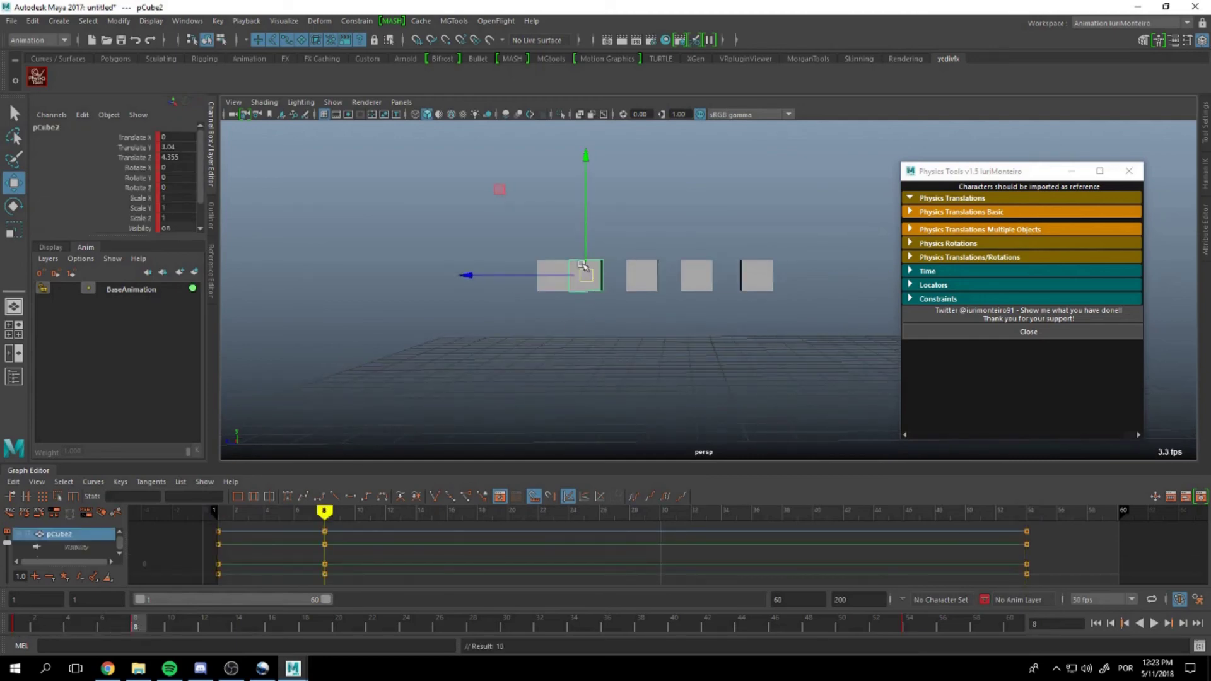
pyautogui.moveTo(583, 265); pyautogui.dragTo(587, 193)
# Delete pCube2's extra key at frame 54 and play back its upward motion.
pyautogui.moveTo(41, 632); pyautogui.dragTo(222, 627)
pyautogui.click(907, 630)
pyautogui.rightClick(907, 629)
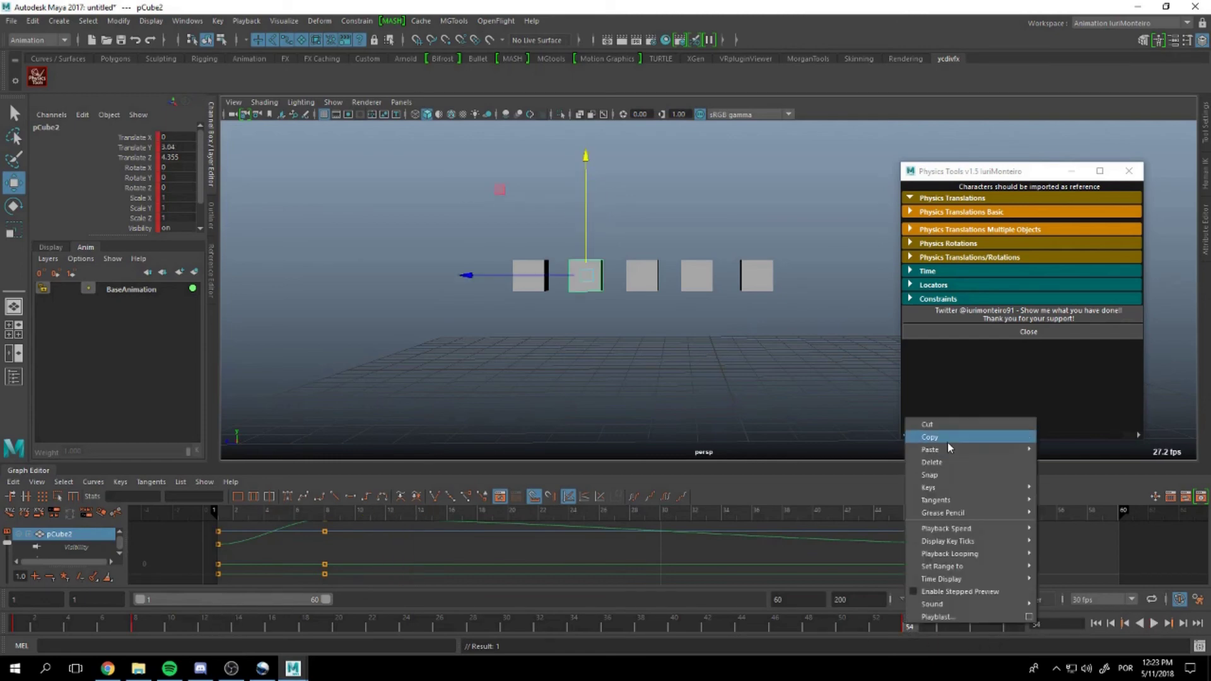
pyautogui.click(946, 463)
pyautogui.hotkey('alt', 'v')
pyautogui.press('Escape')
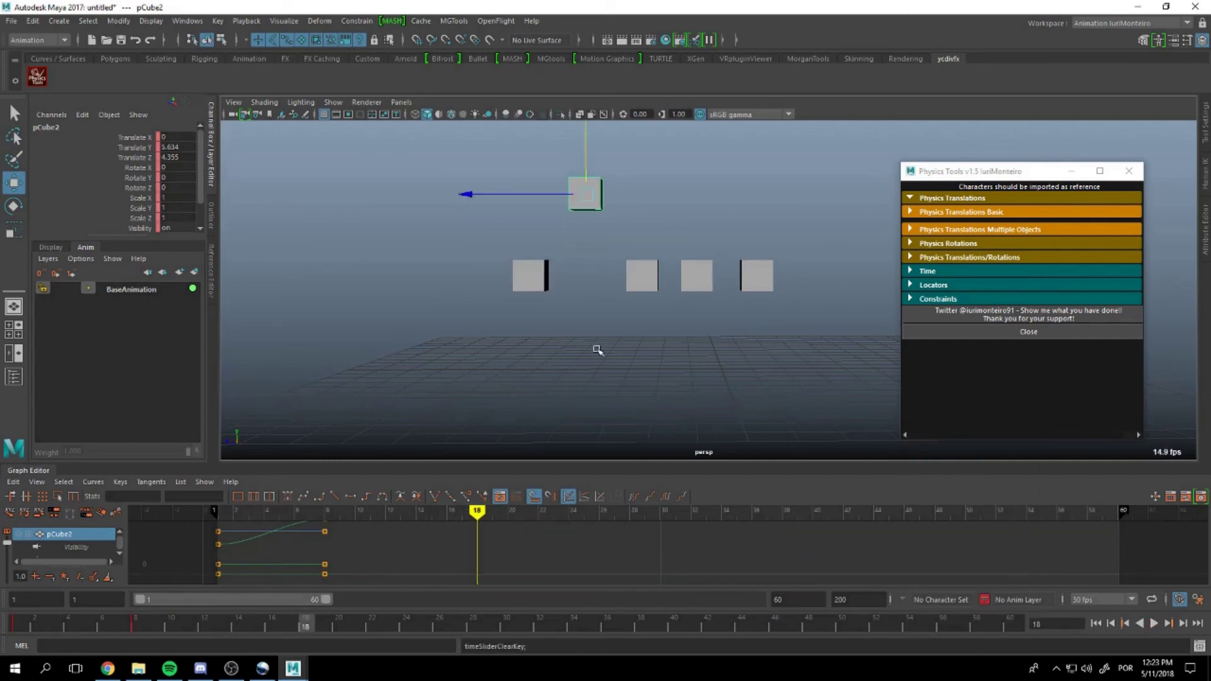
# Move pCube3, pCube4 and pCube5 together along Z at frame 1, away from pCube2, placing pCube3 at about Z -4.14.
pyautogui.click(640, 278)
pyautogui.moveTo(620, 257); pyautogui.dragTo(751, 318)
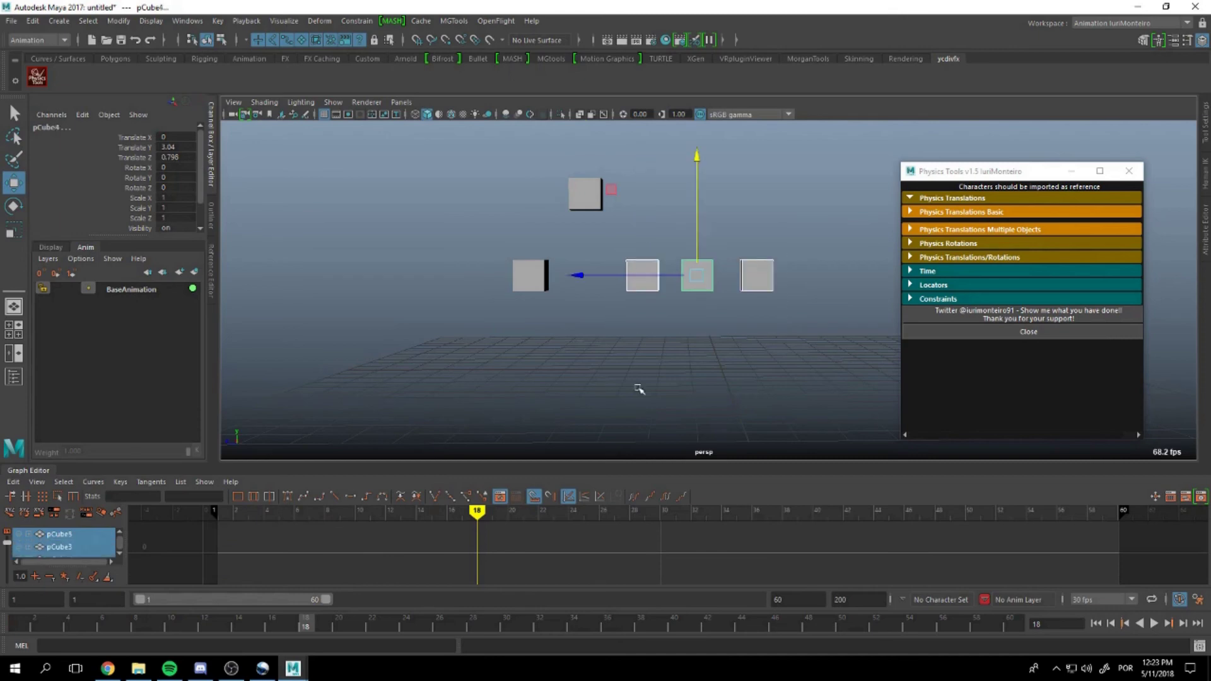
pyautogui.click(24, 623)
pyautogui.keyDown('alt'); pyautogui.moveTo(631, 315); pyautogui.dragTo(481, 343, button='middle'); pyautogui.keyUp('alt')
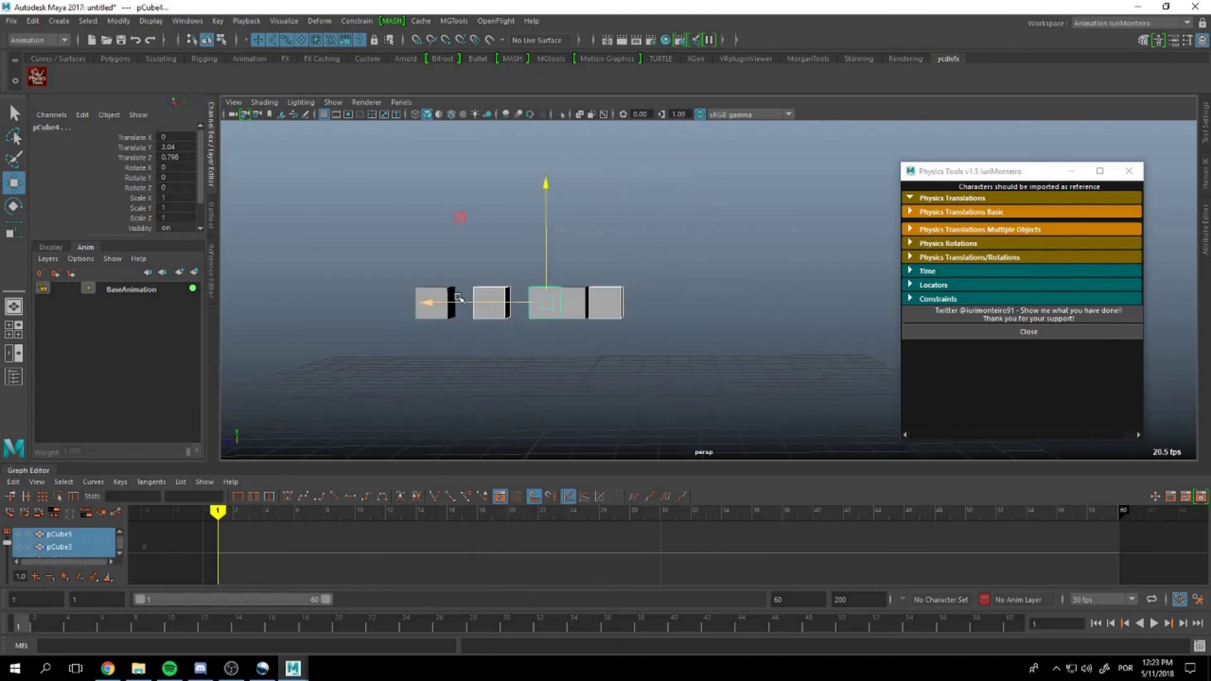
pyautogui.moveTo(459, 302); pyautogui.dragTo(666, 304)
pyautogui.click(542, 372)
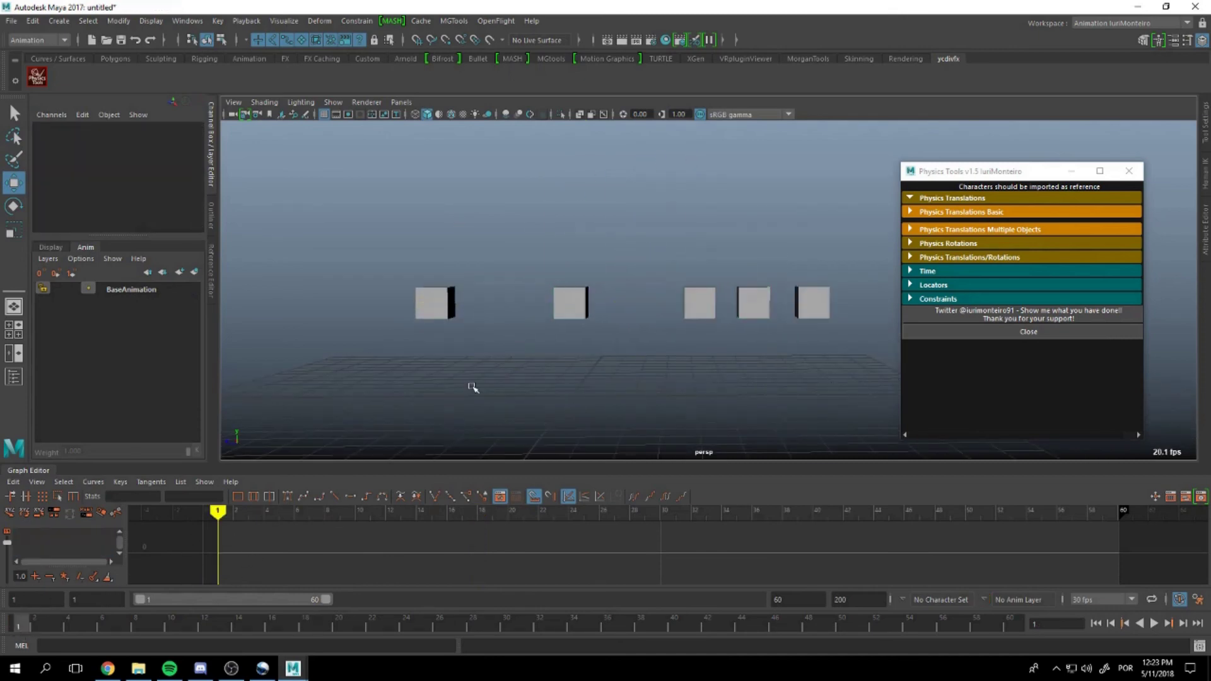
# Key pCube3 at frame 1, slide it along Z toward the first two cubes at frame 9 and key it there.
pyautogui.click(704, 302)
pyautogui.press('s')
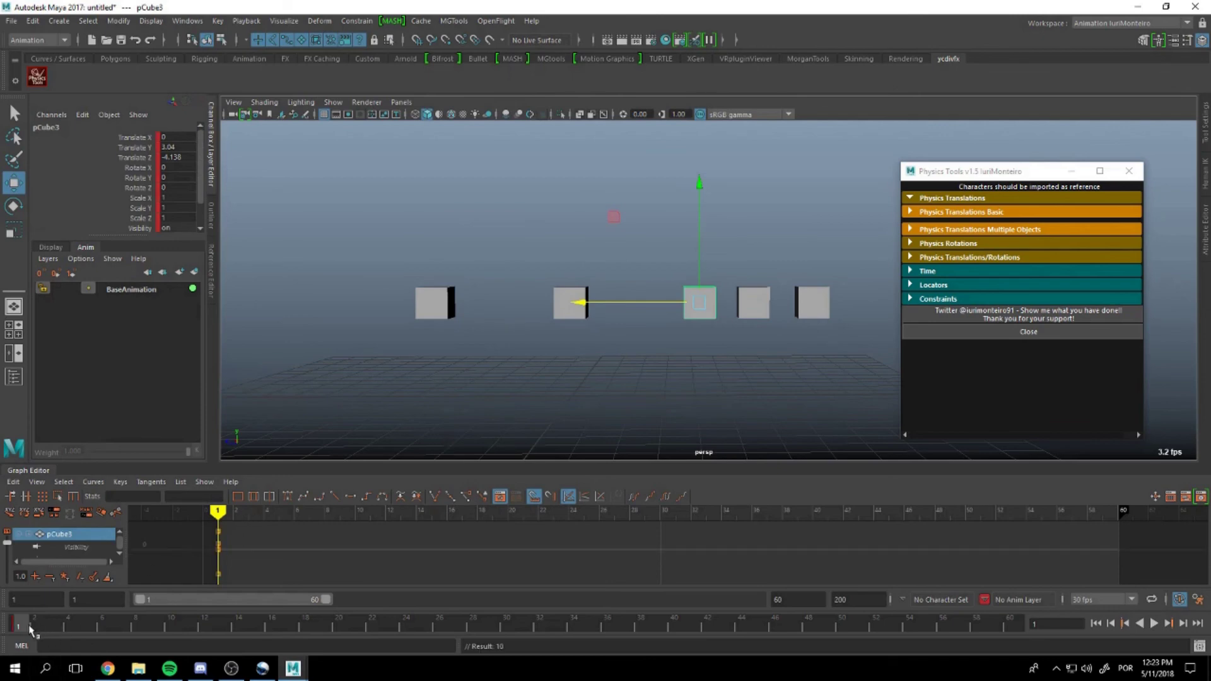
pyautogui.click(156, 626)
pyautogui.moveTo(624, 302); pyautogui.dragTo(470, 302)
pyautogui.press('s')
pyautogui.click(648, 365)
# Key pCube4 at frames 1 and 9, moving it on frame 9 to about Translate Y 6.06 and Z -1.19.
pyautogui.click(744, 317)
pyautogui.press('s')
pyautogui.click(22, 624)
pyautogui.press('s')
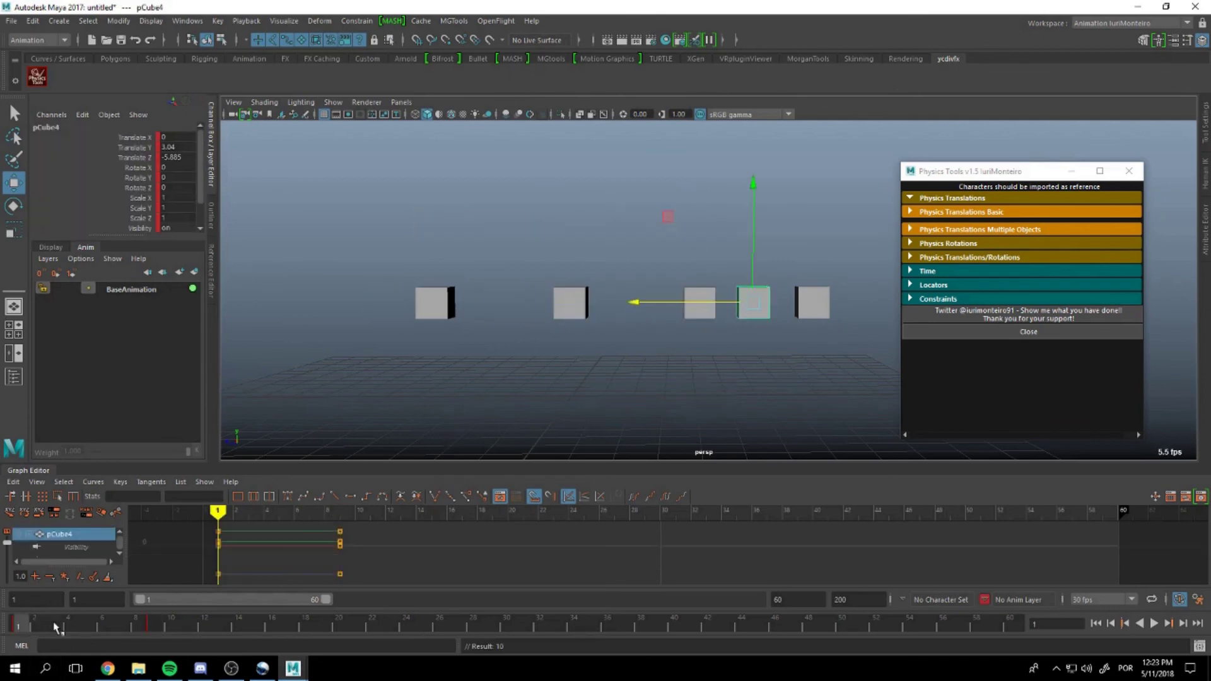
pyautogui.click(153, 623)
pyautogui.moveTo(761, 312); pyautogui.dragTo(633, 224)
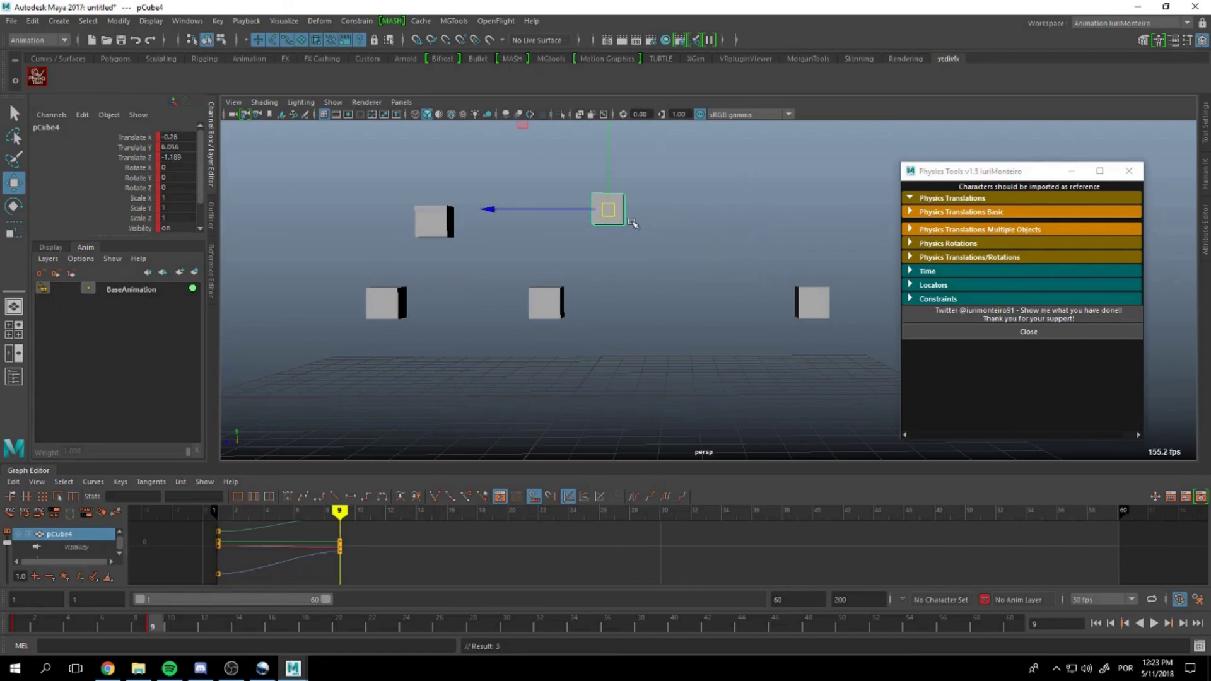
# Key pCube5 at frames 1 and 9, moving it on frame 9 to about Translate Y 4.38 and Z -3.13.
pyautogui.click(813, 302)
pyautogui.click(19, 624)
pyautogui.press('s')
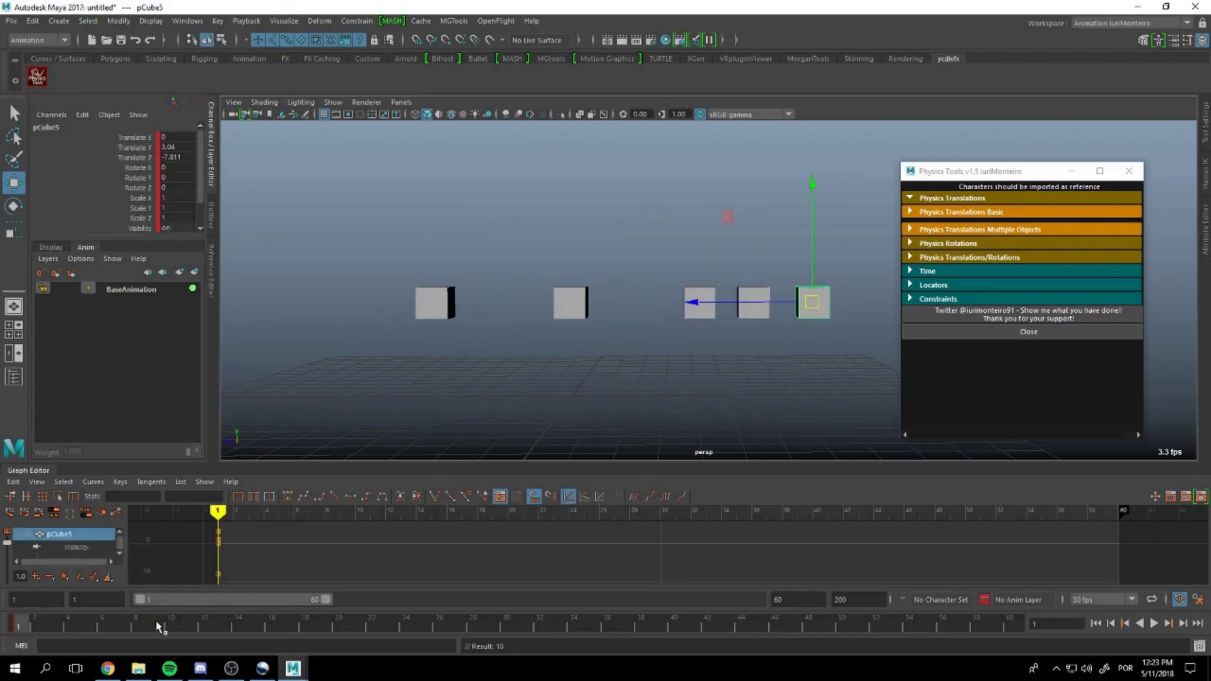
pyautogui.click(152, 624)
pyautogui.moveTo(788, 308); pyautogui.dragTo(644, 265)
pyautogui.press('s')
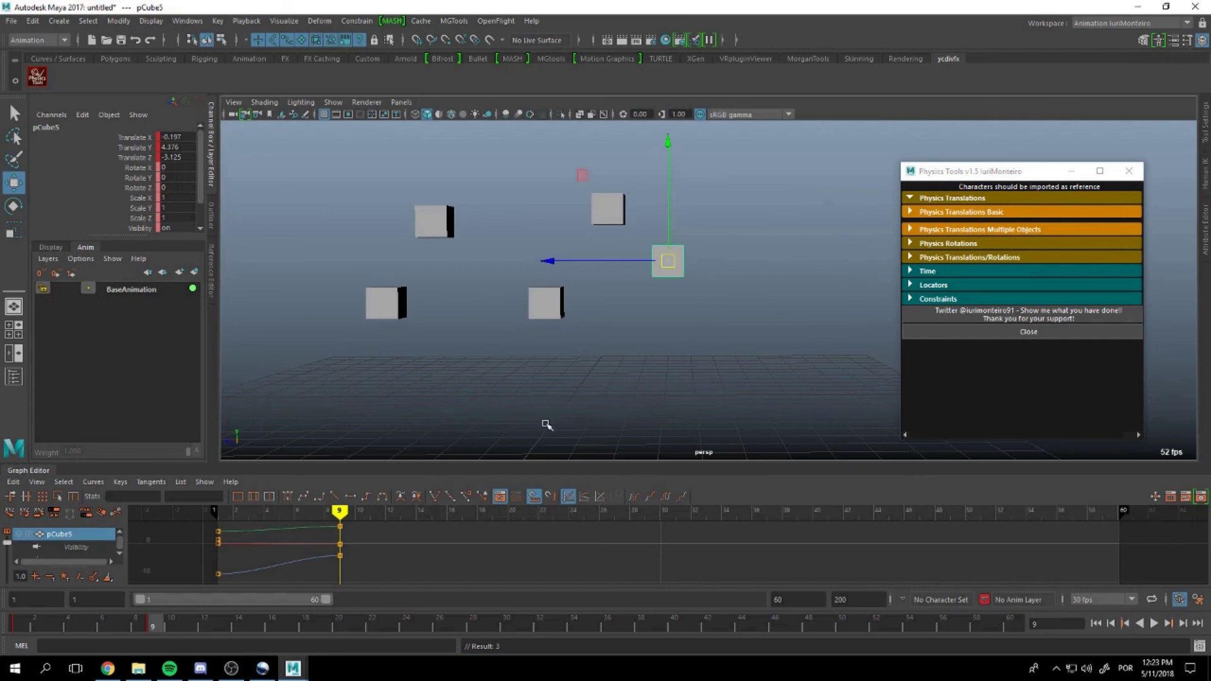
# Play back the base motion of all five cubes from frame 1, and return to the start frame.
pyautogui.click(19, 625)
pyautogui.click(1154, 623)
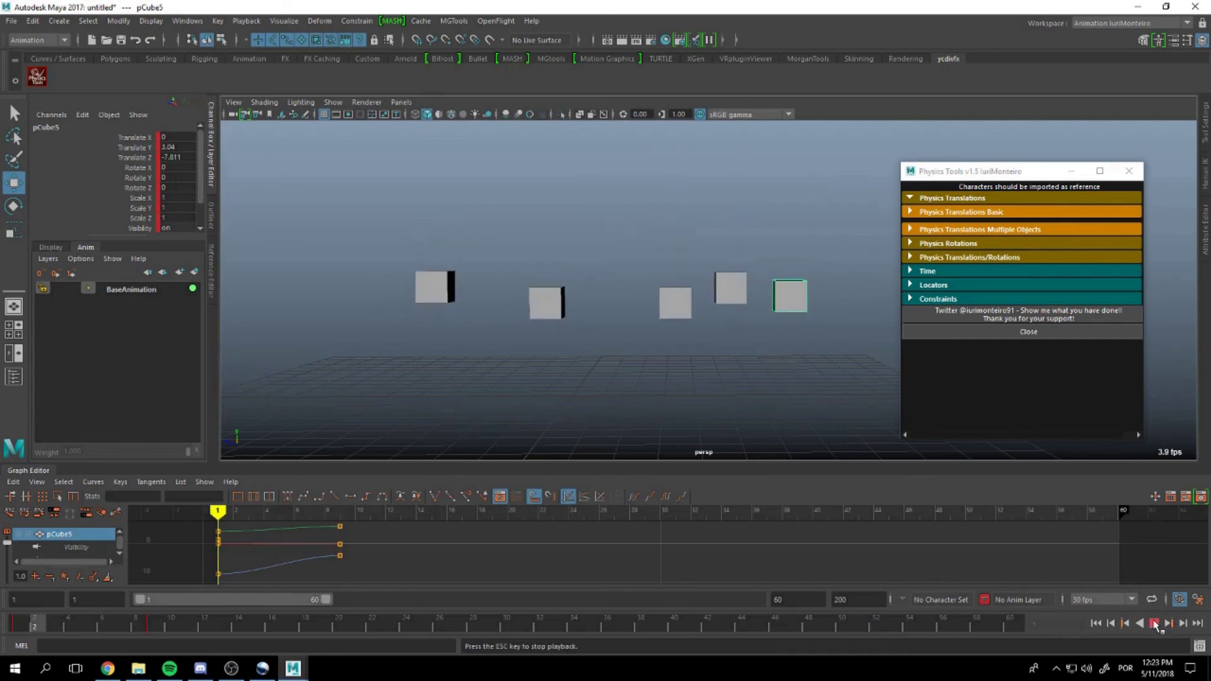
pyautogui.click(1154, 624)
pyautogui.click(1096, 624)
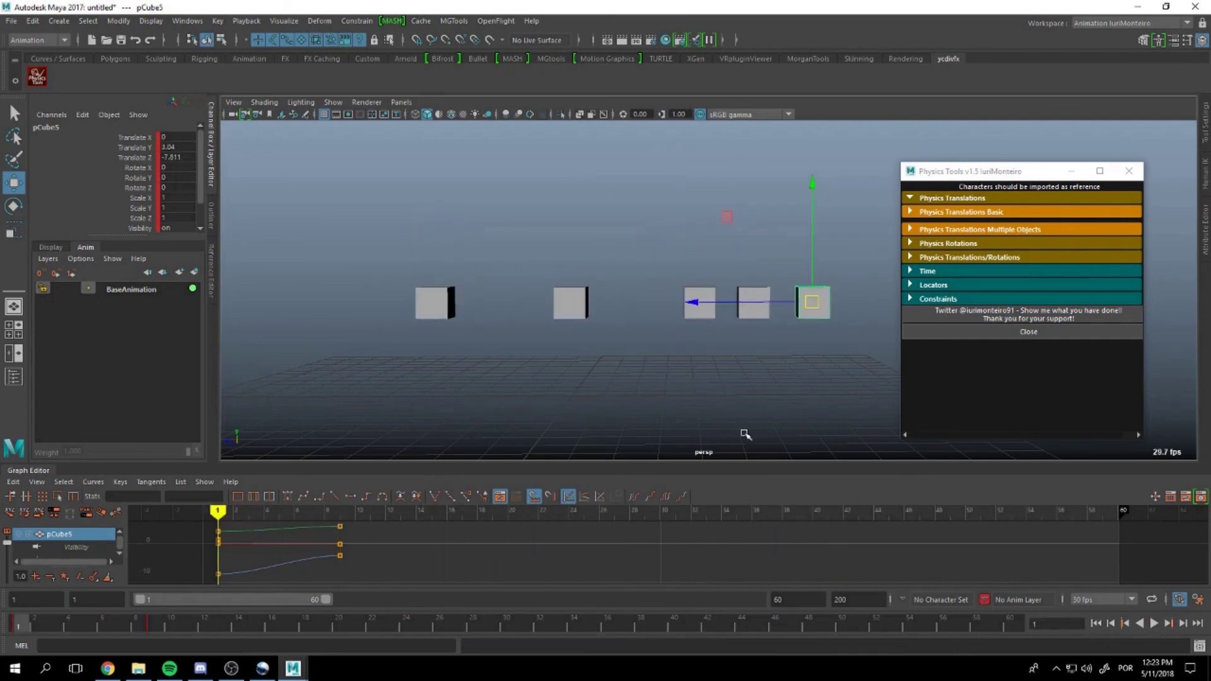
# Run the Multiple Objects translation simulation on all five cubes with Overlap 1.5 and Weight 0.5, and play back the result.
pyautogui.click(651, 389)
pyautogui.moveTo(368, 220); pyautogui.dragTo(863, 374)
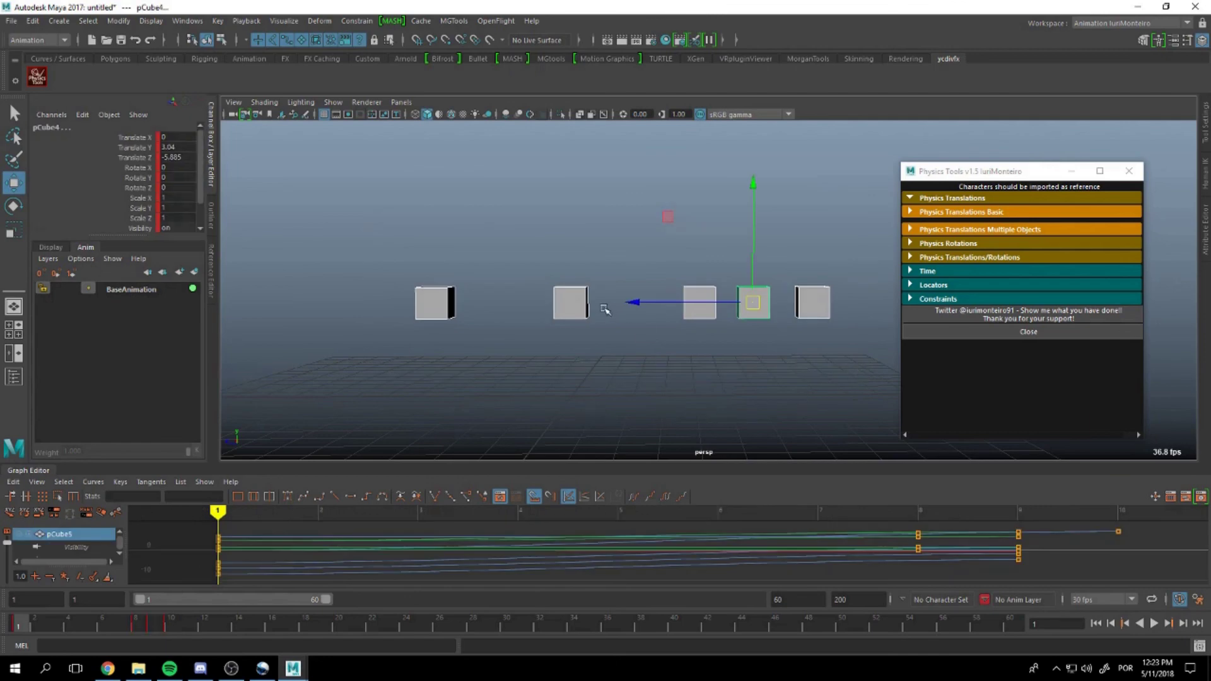
pyautogui.click(975, 229)
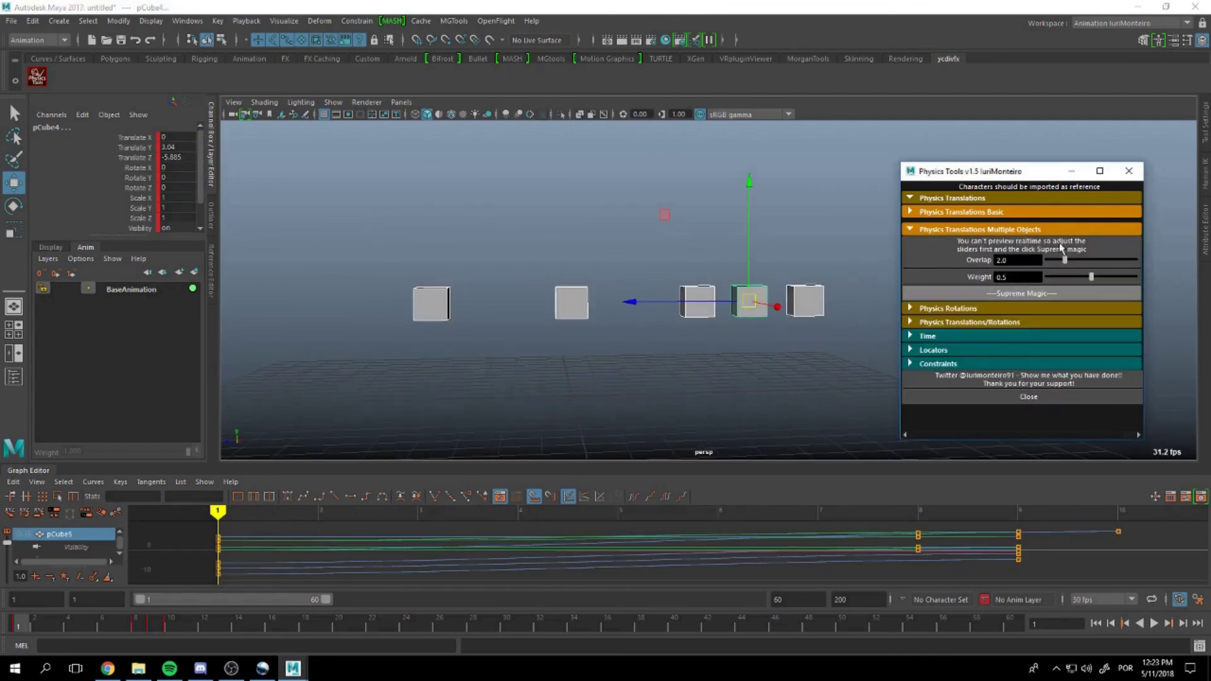
pyautogui.click(1041, 292)
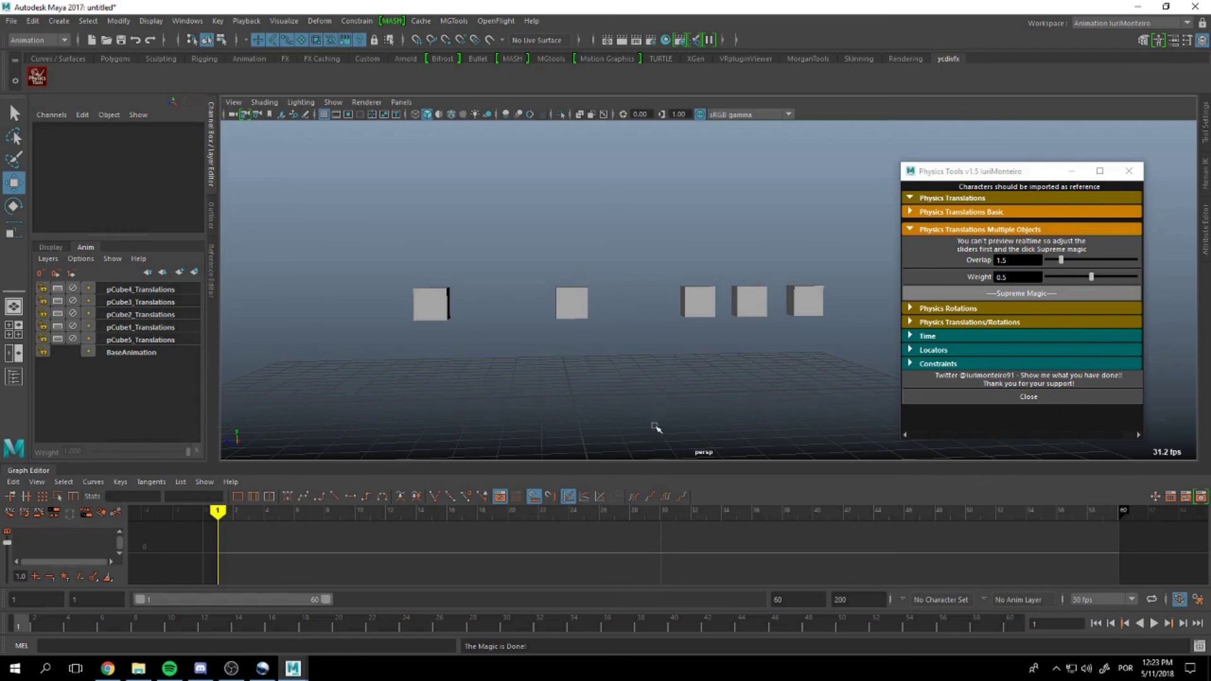
pyautogui.click(1156, 625)
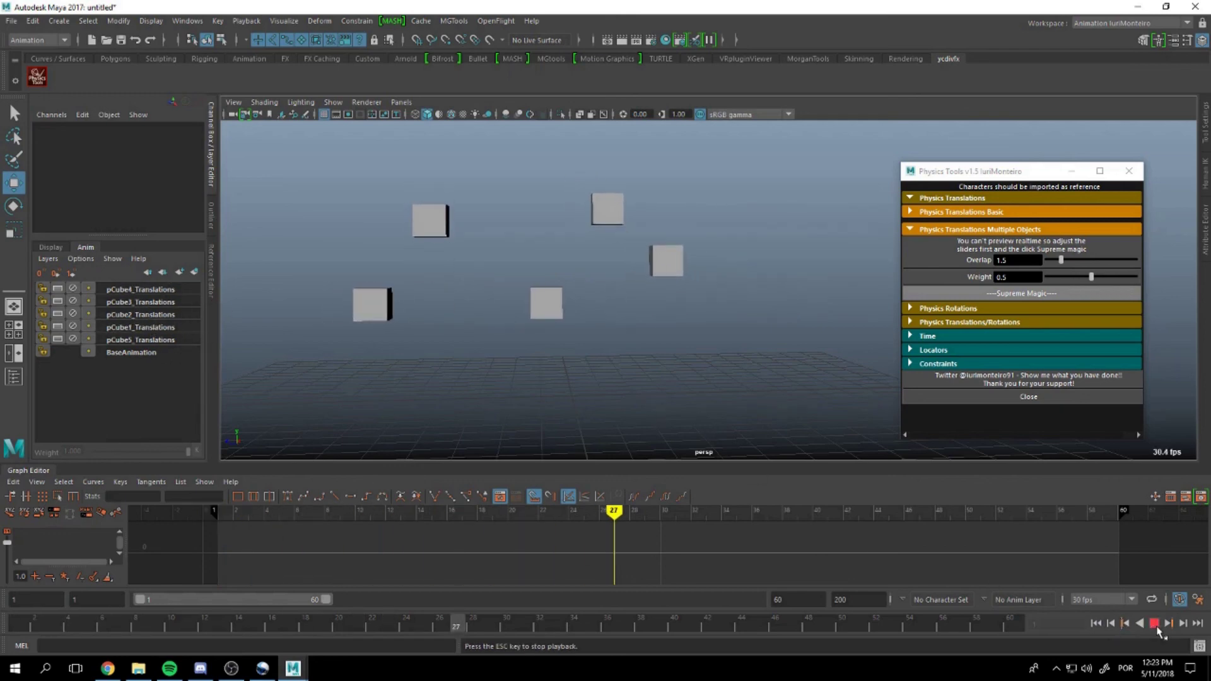